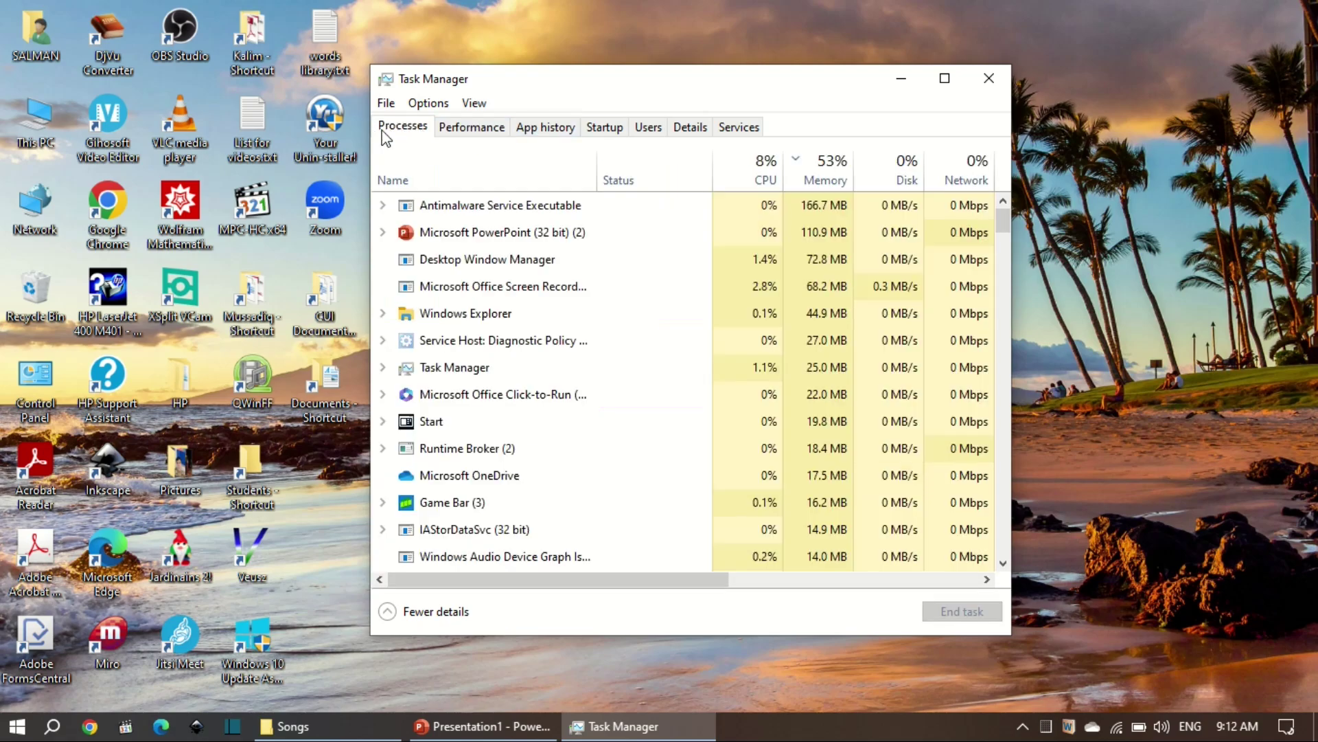
Sort processes by memory, largest first, and inspect Antimalware Service Executable's actions.
click(826, 175)
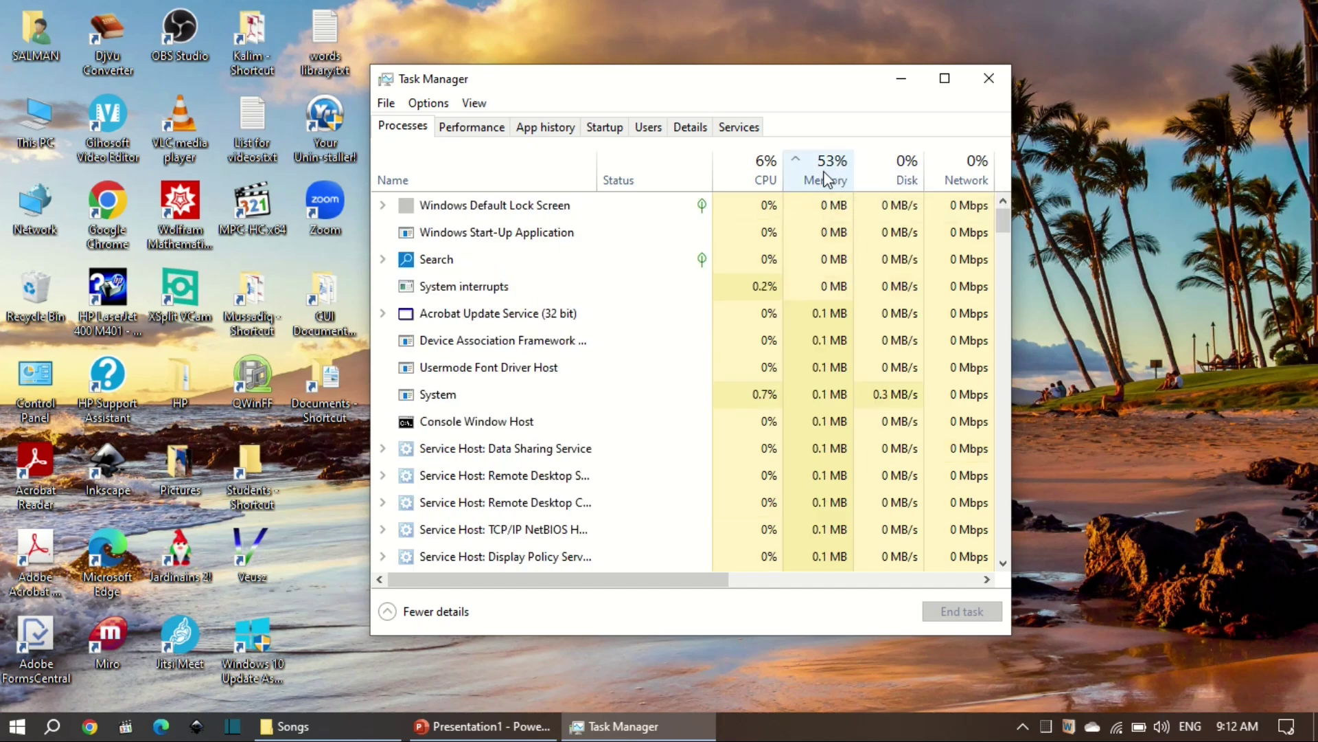
click(827, 180)
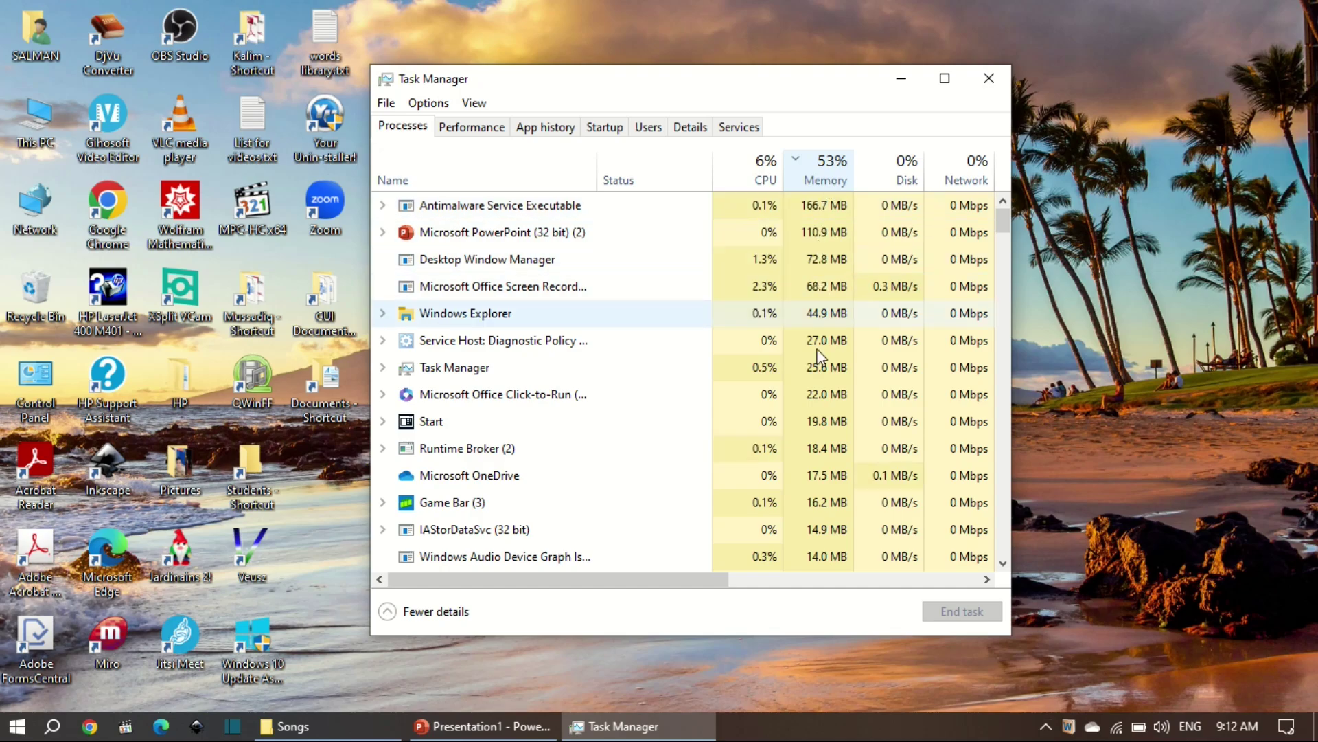
right_click(835, 206)
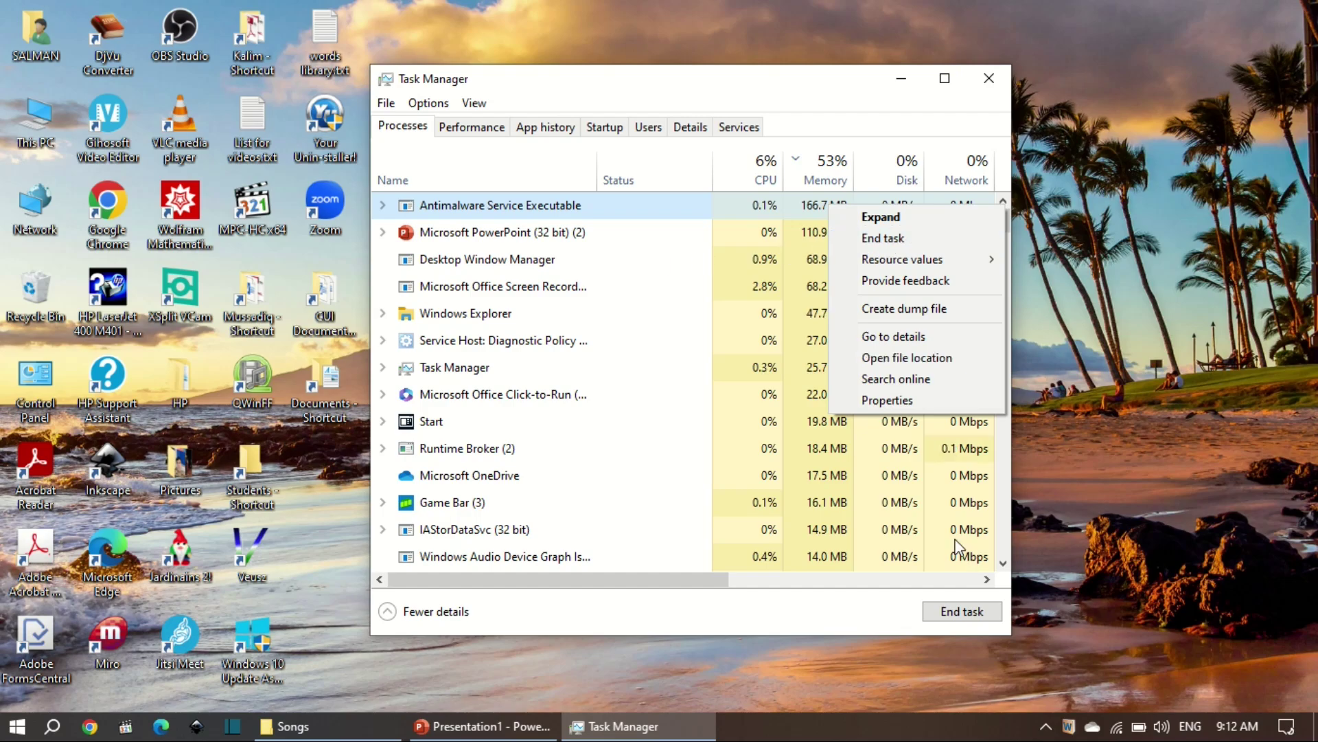
click(835, 103)
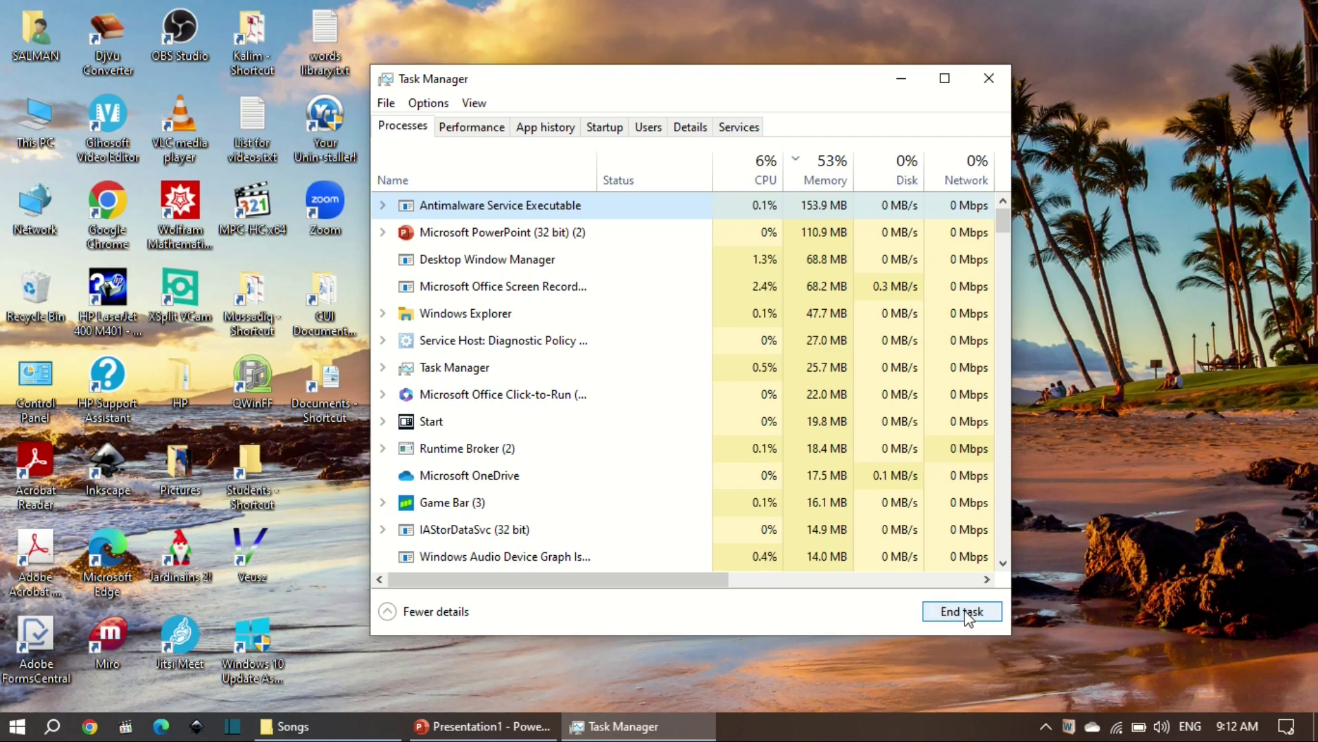
View Memory performance showing 3.3 GB cached, then bring up the Win+X quick-access menu.
click(472, 127)
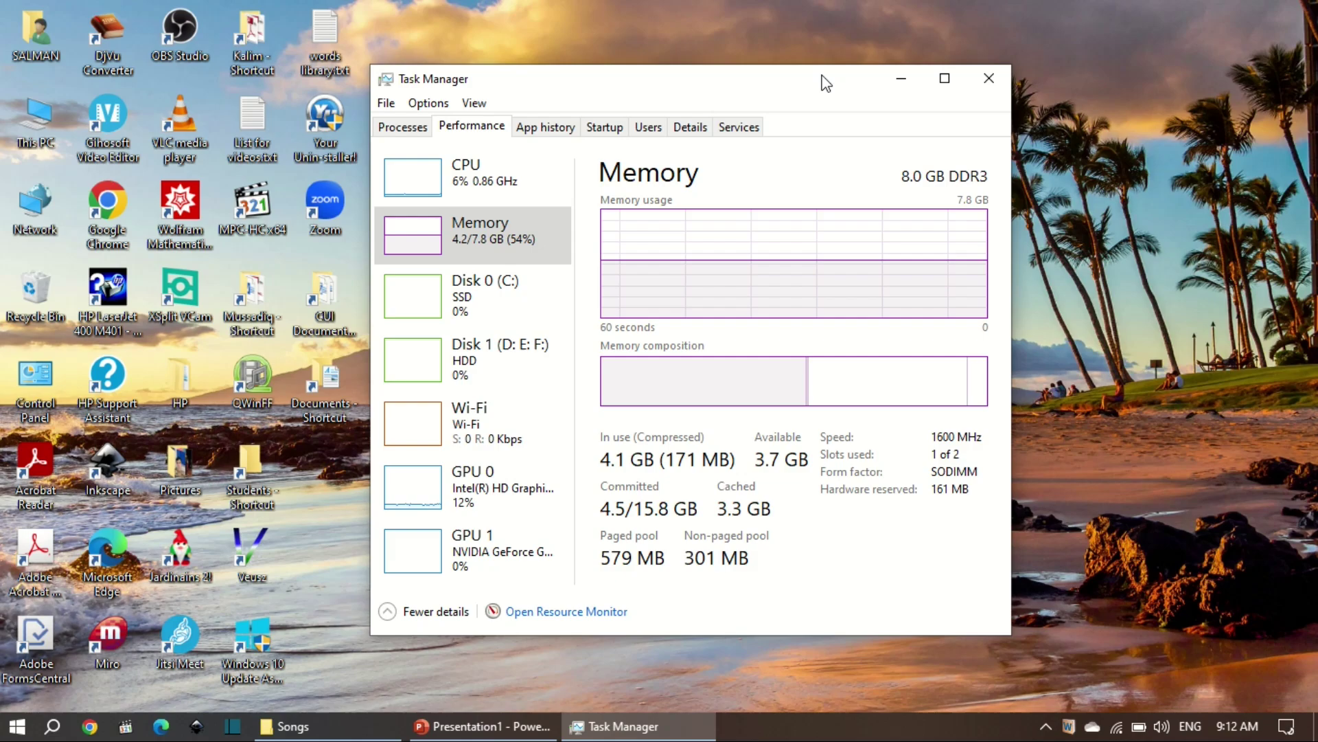
drag(824, 85, 426, 54)
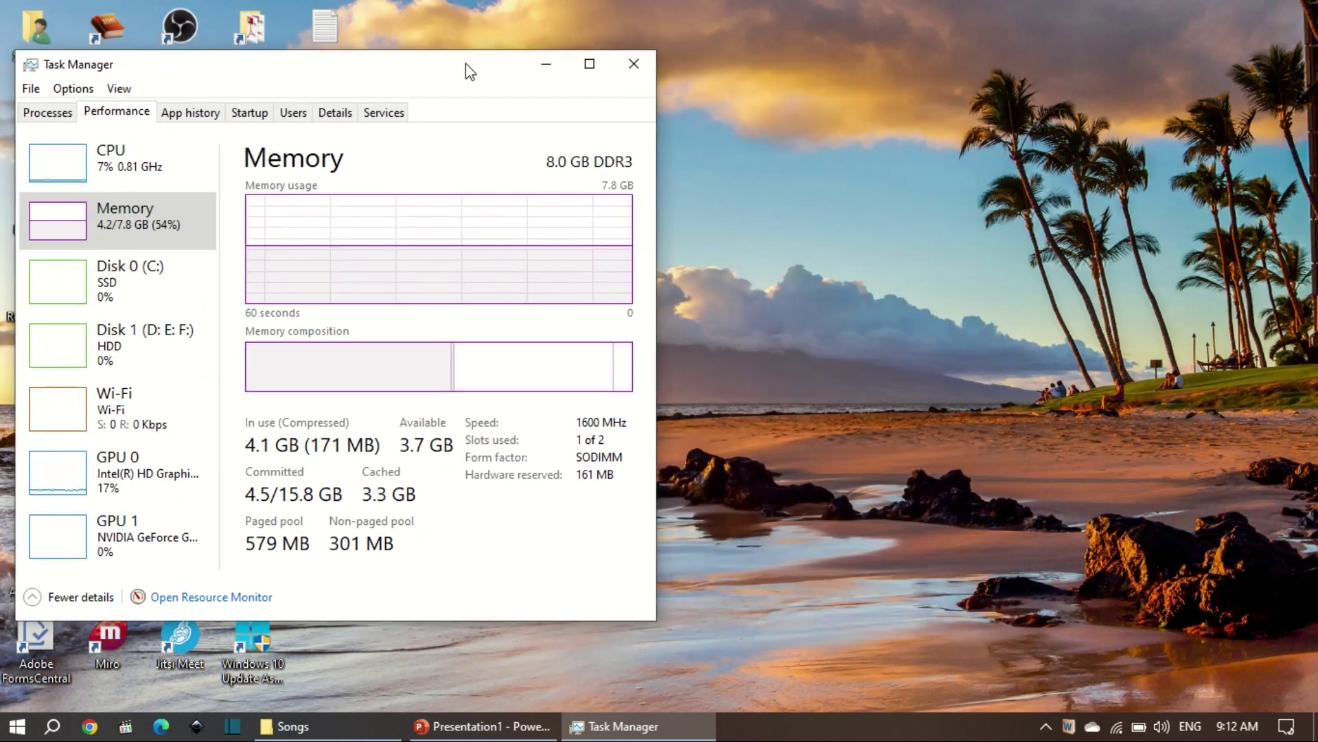
key(super+x)
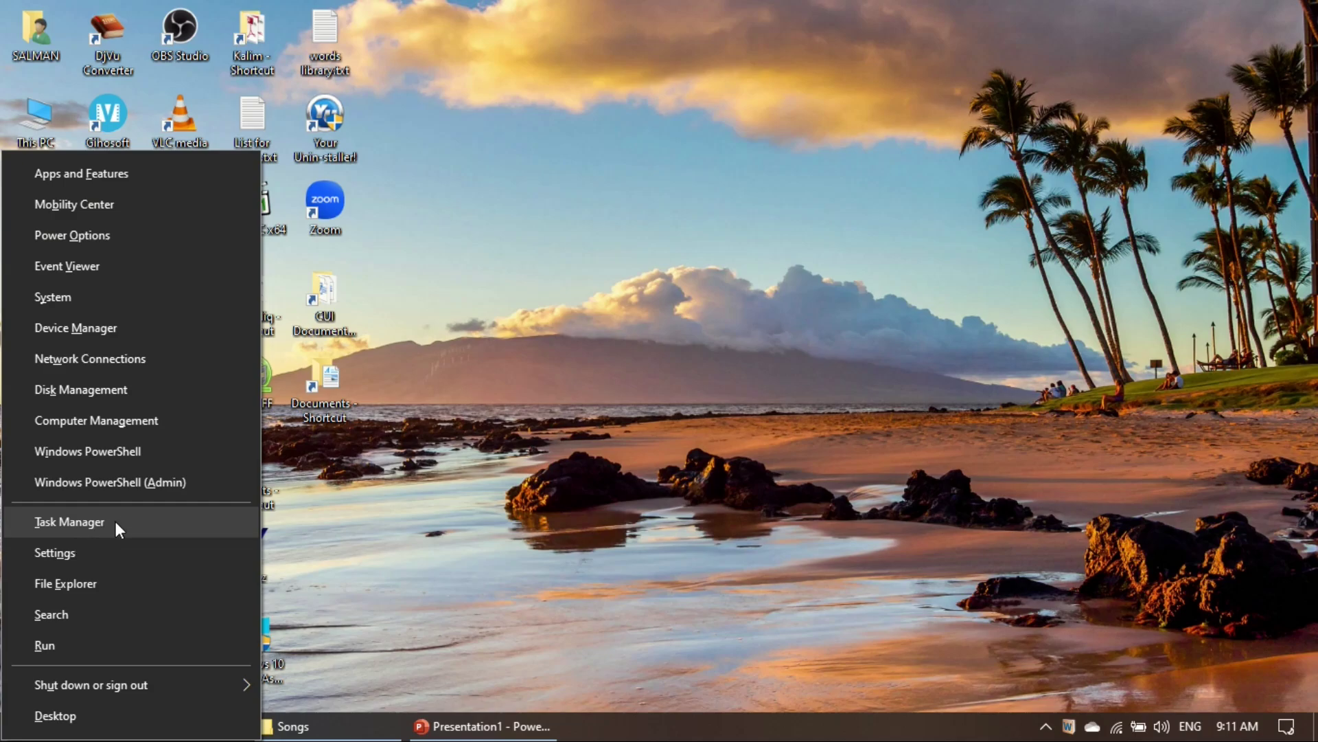
Dismiss the Win+X menu and relaunch Task Manager from the taskbar menu after trying Search.
click(495, 492)
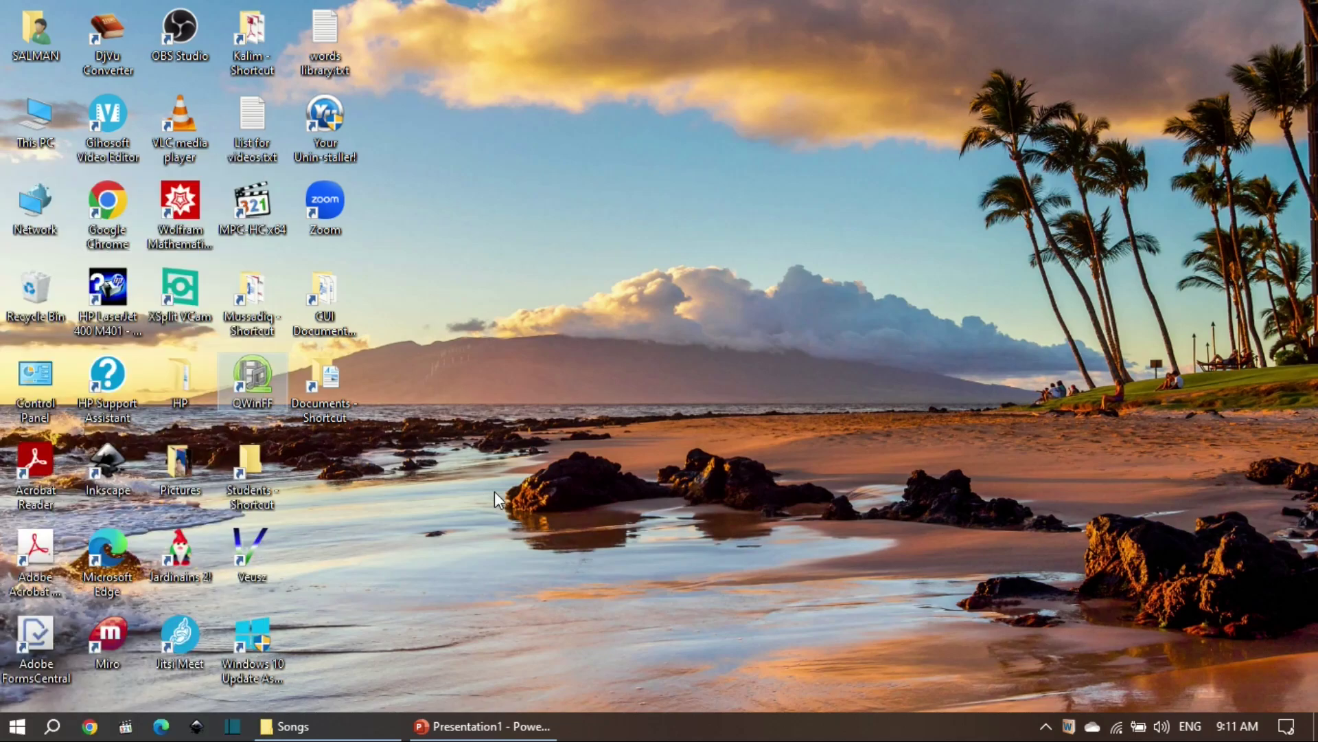
click(53, 726)
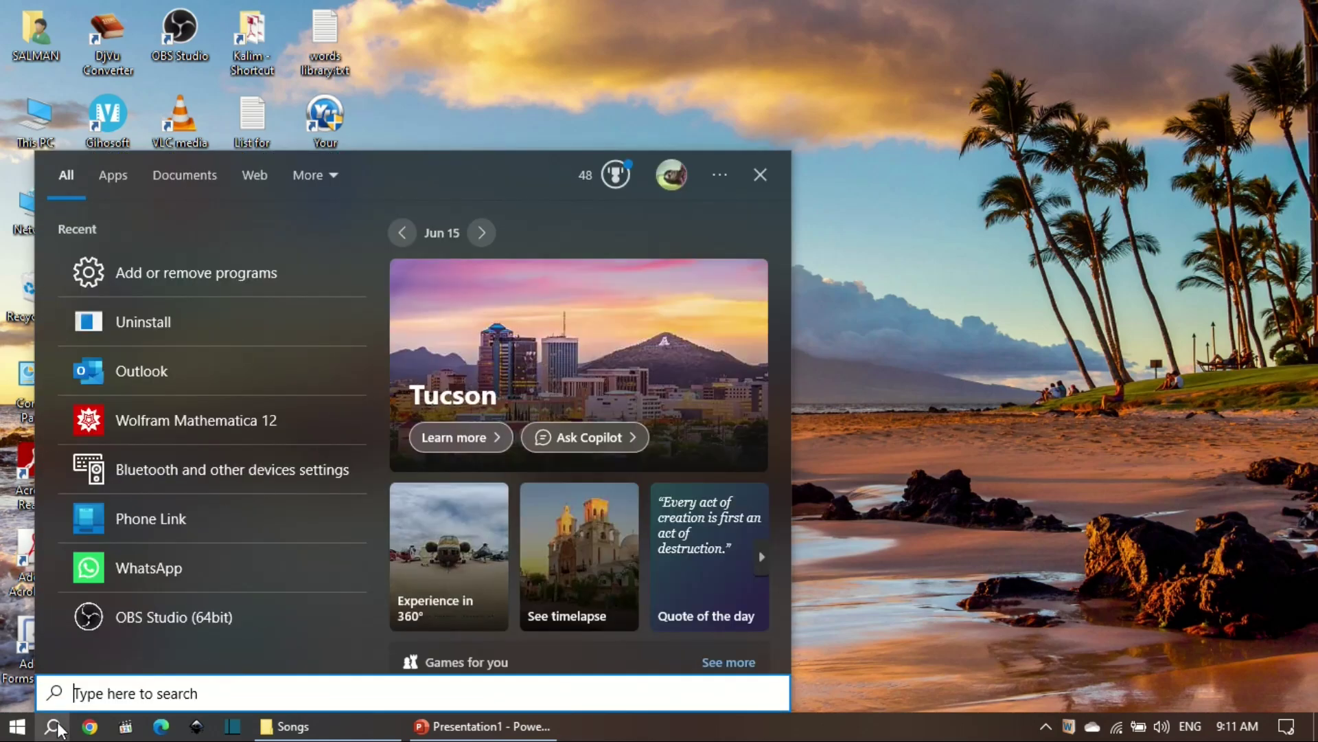
text(task)
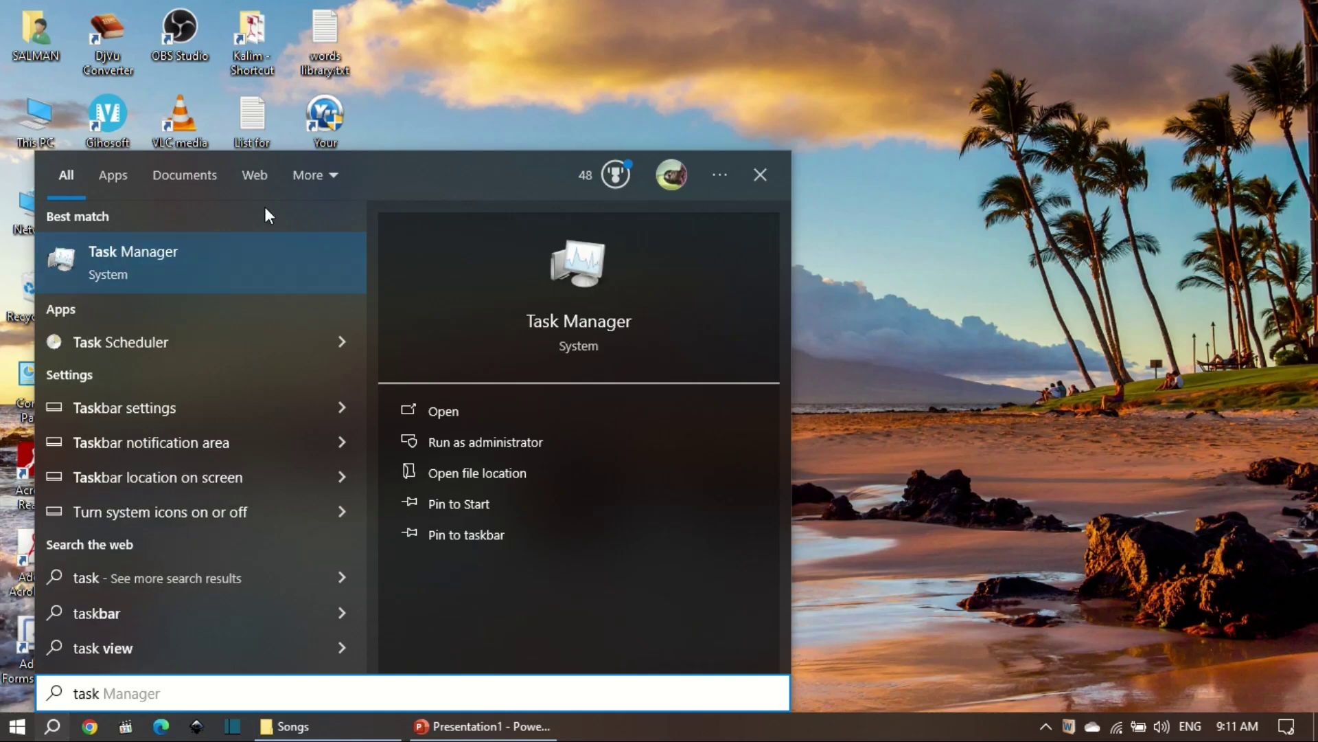
click(278, 258)
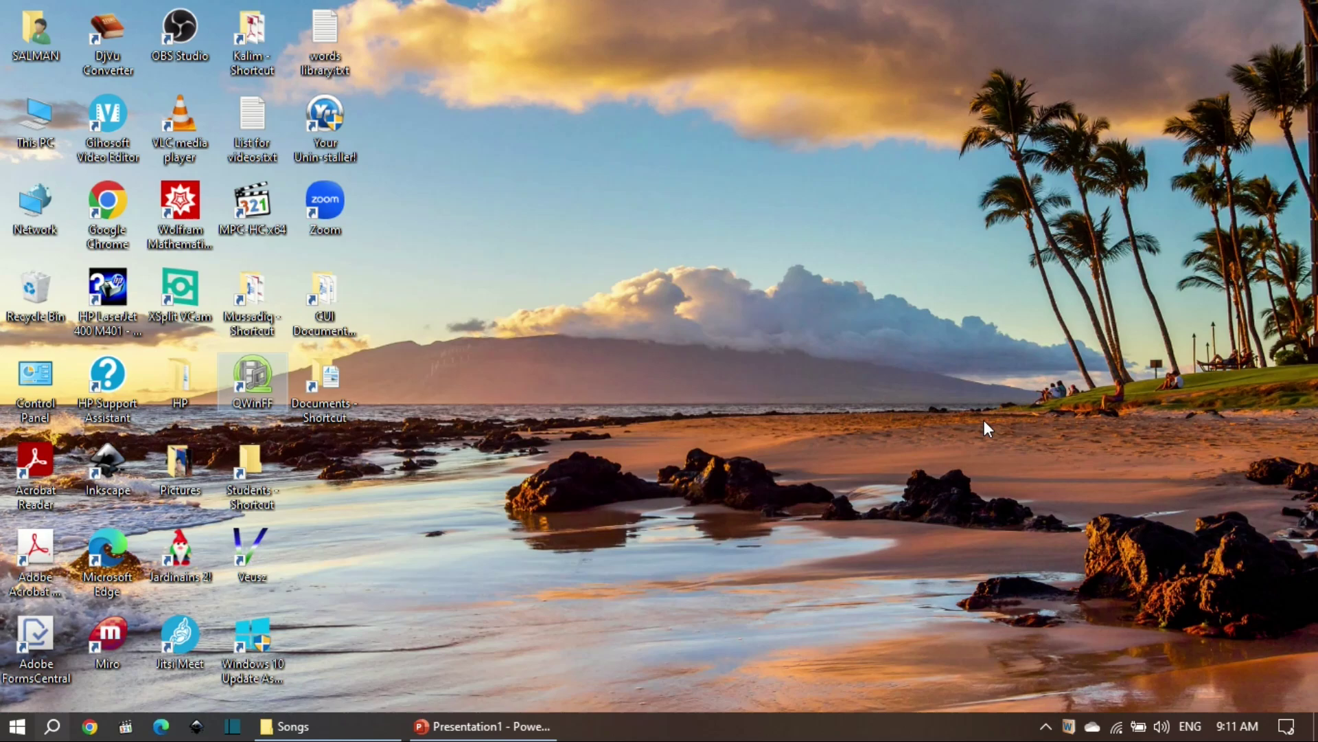
right_click(673, 730)
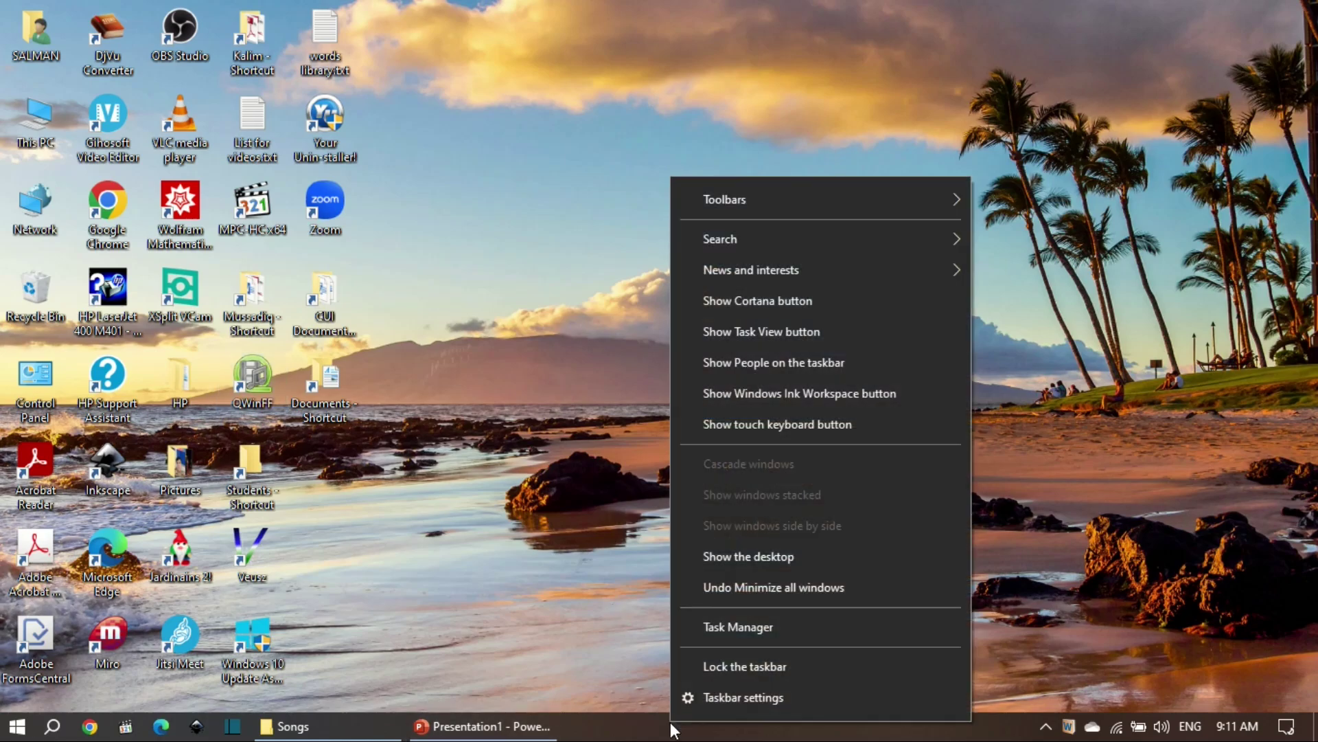
click(761, 626)
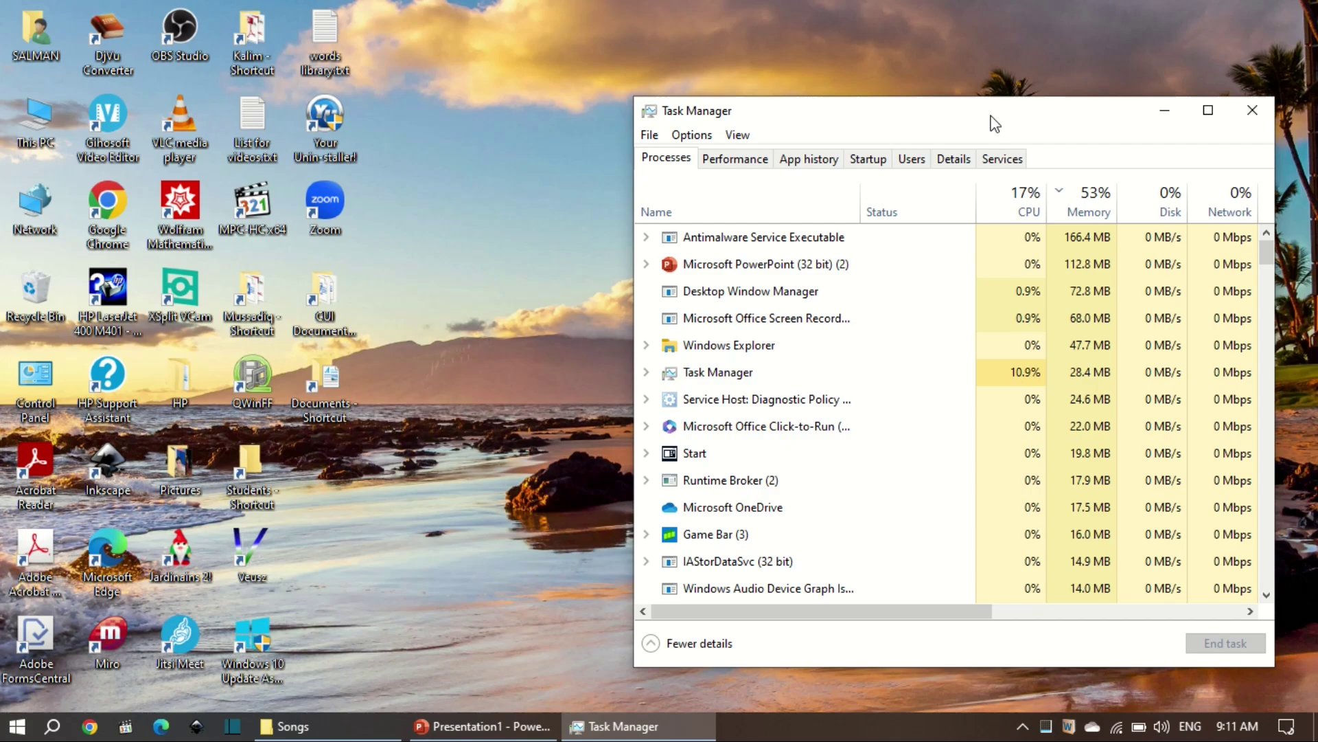
Move Task Manager up-left and show Memory performance: 4.2 GB in use, 3.2 GB cached.
mouse_move(994, 113)
mouse_down()
mouse_move(715, 96)
mouse_move(730, 80)
mouse_up()
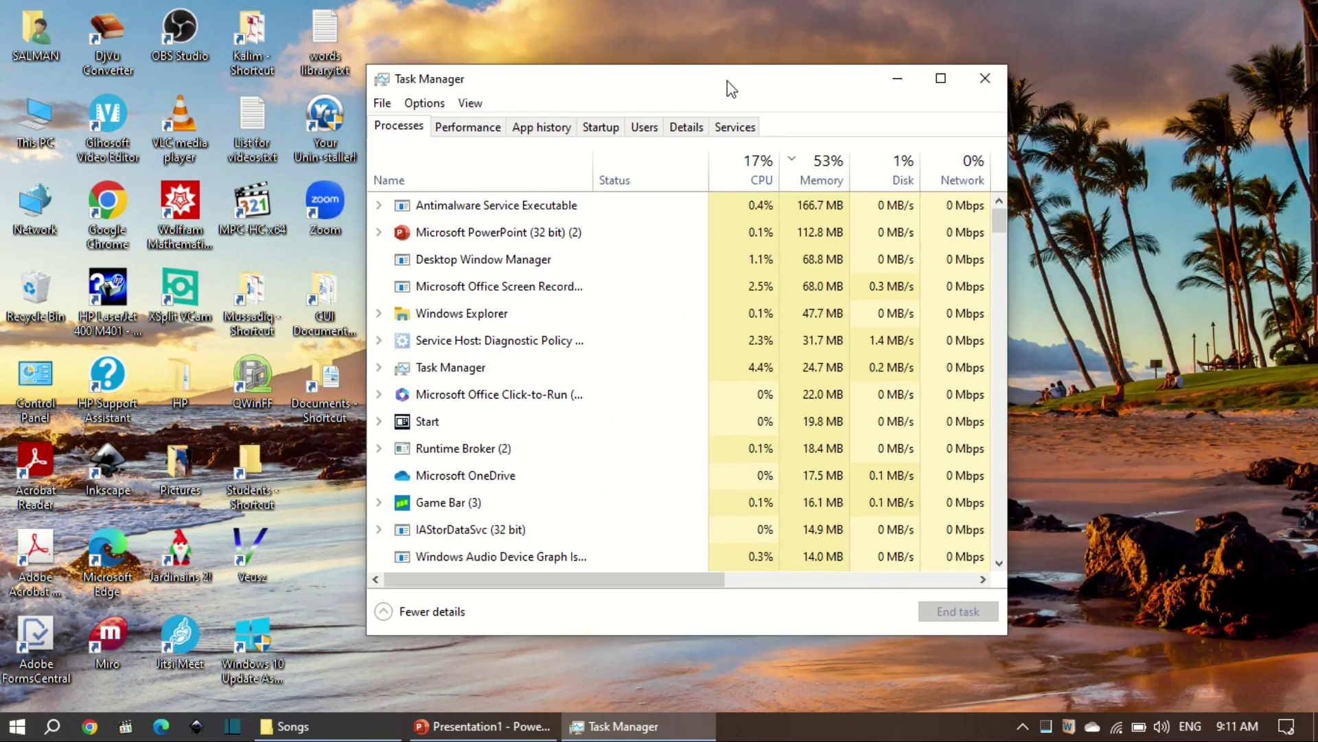
click(482, 135)
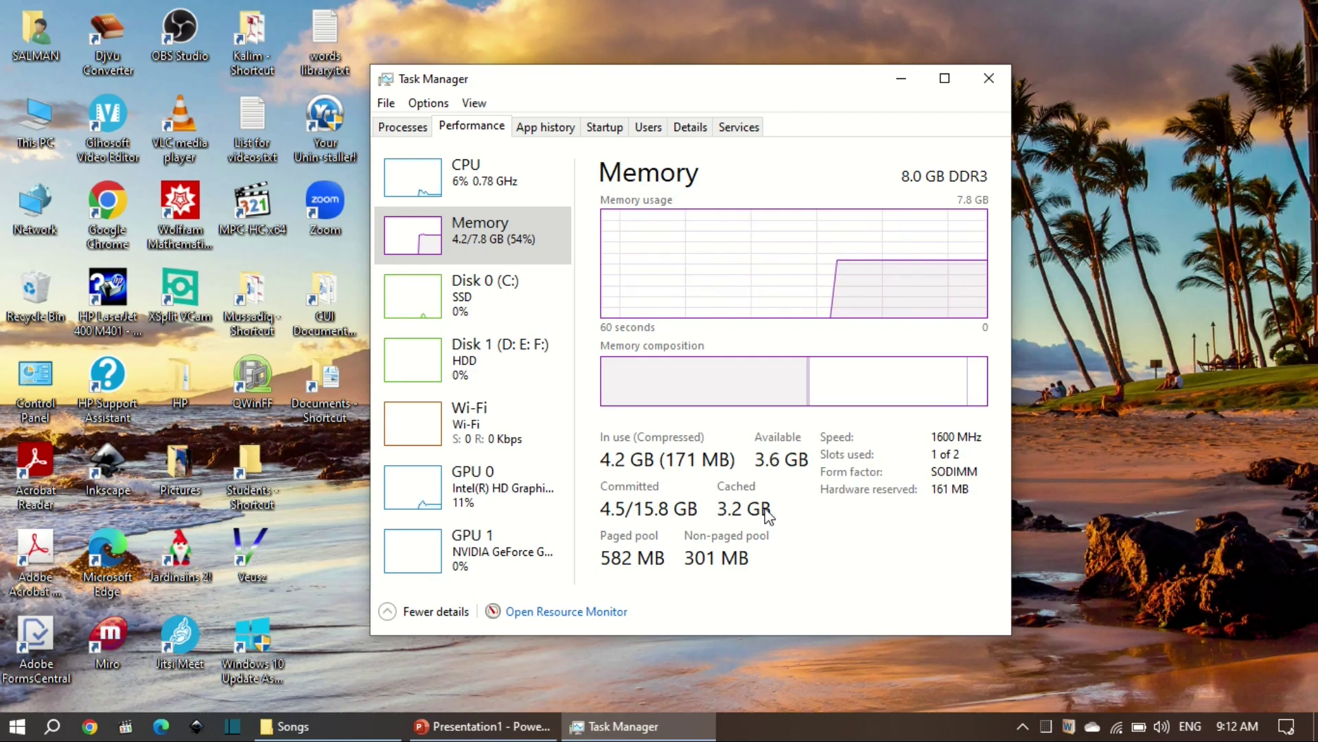
click(403, 126)
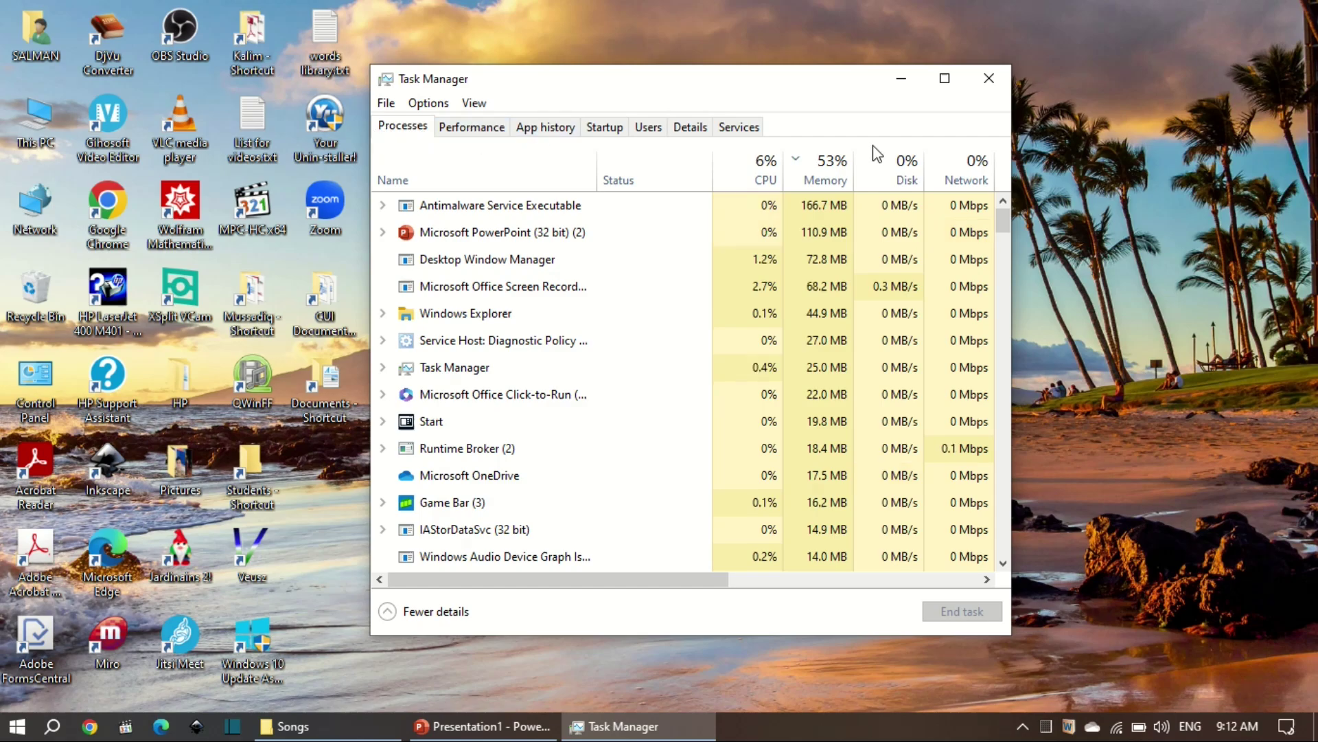
click(825, 178)
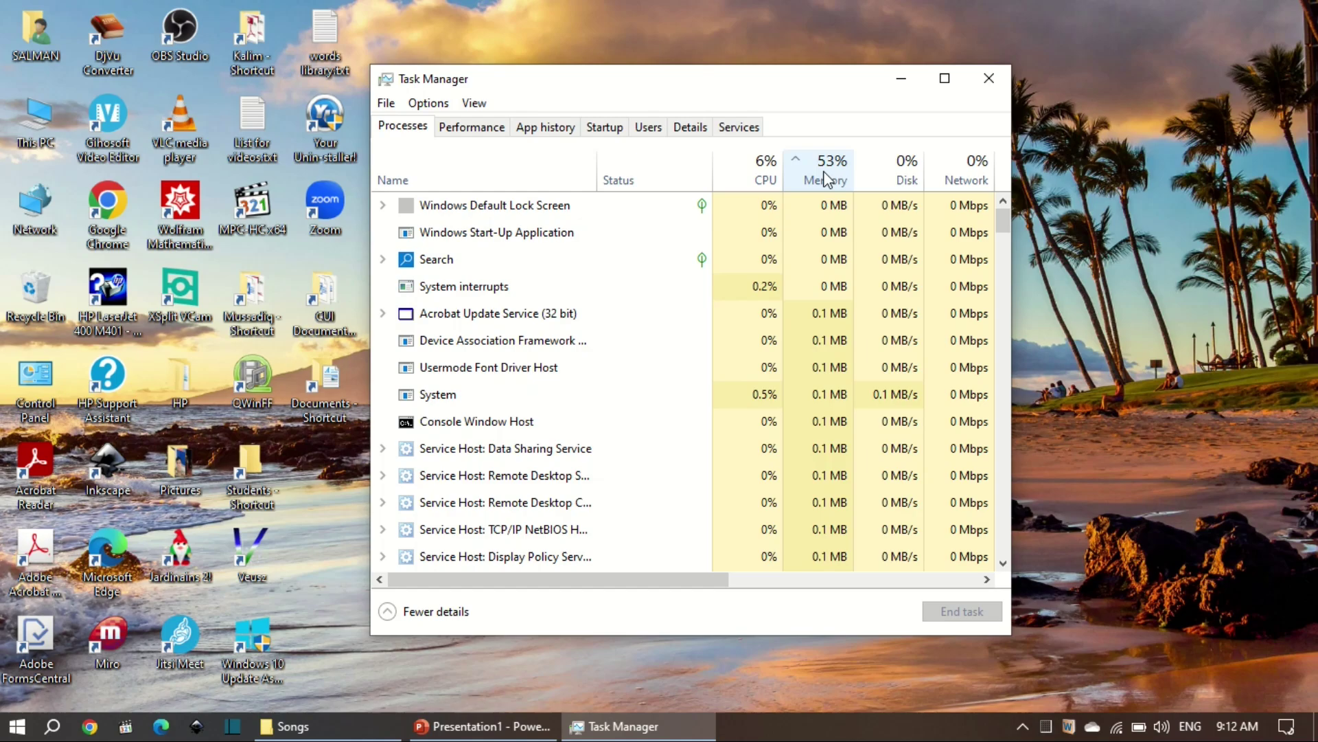
click(825, 177)
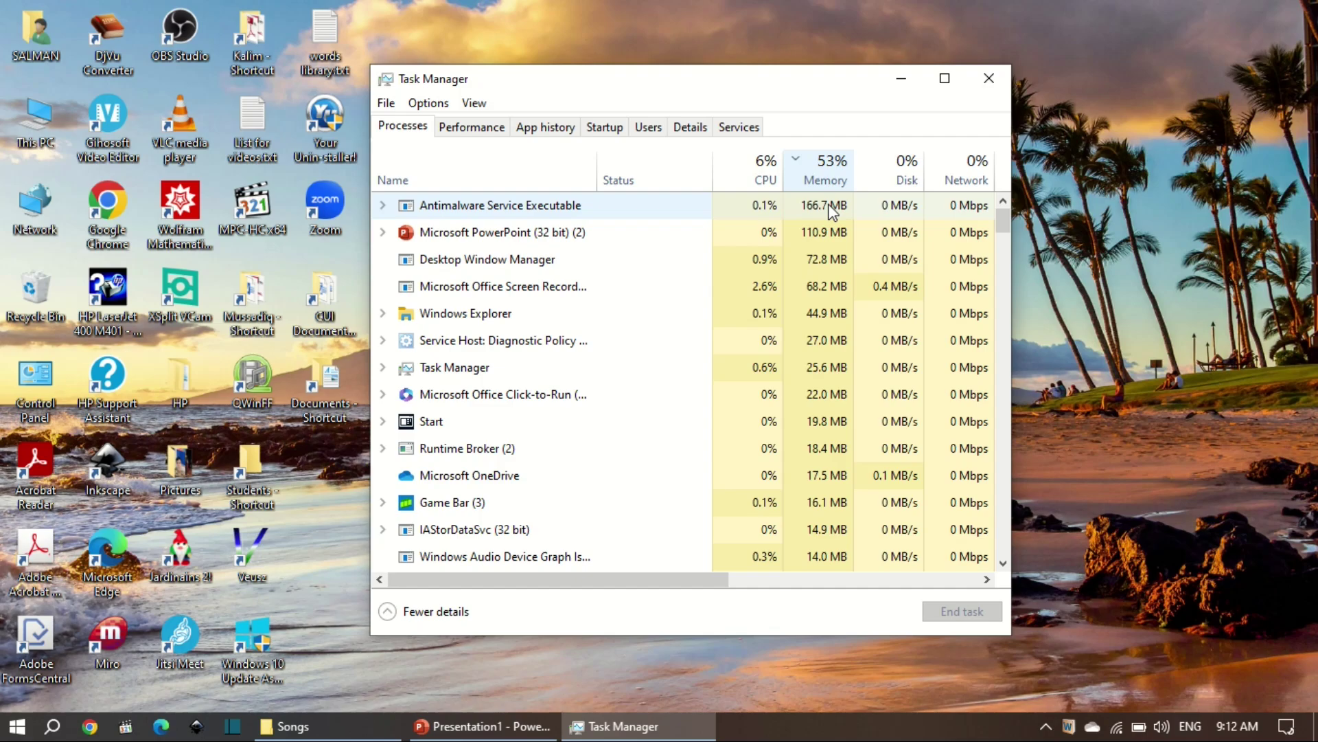
right_click(831, 210)
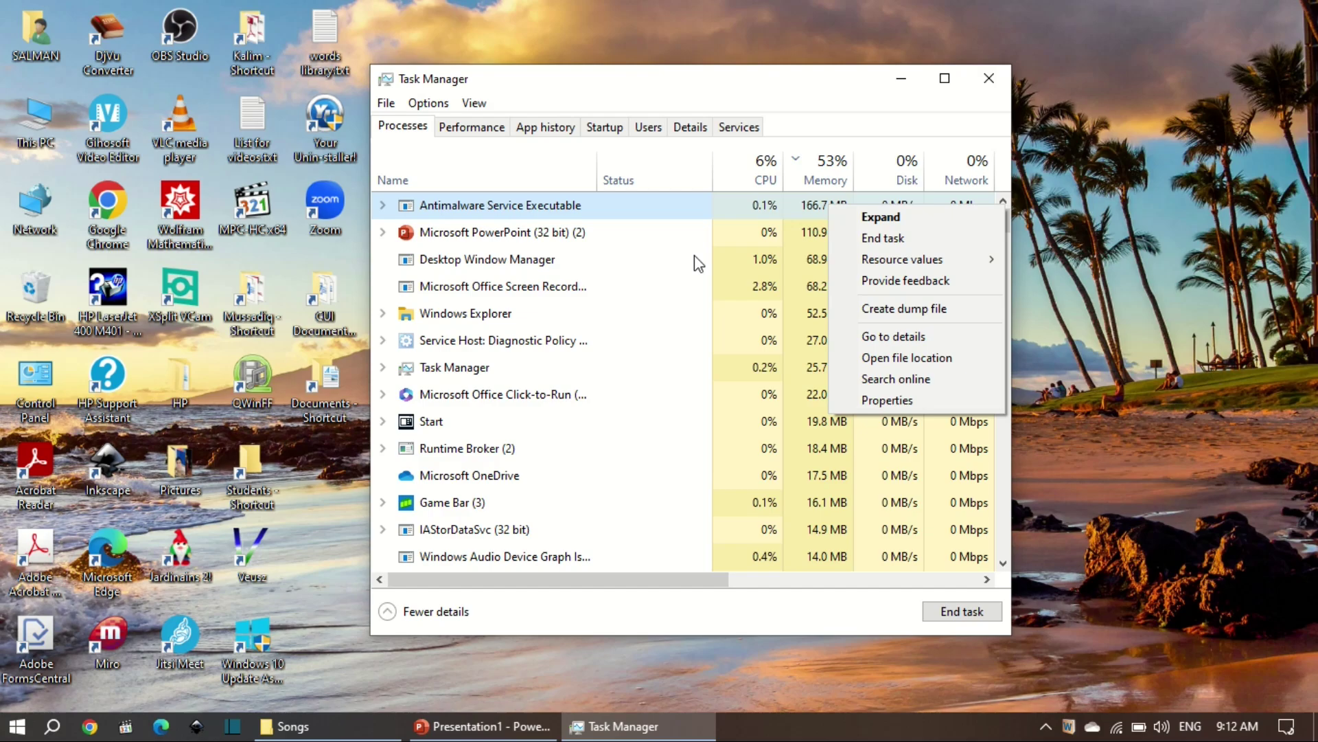
click(834, 108)
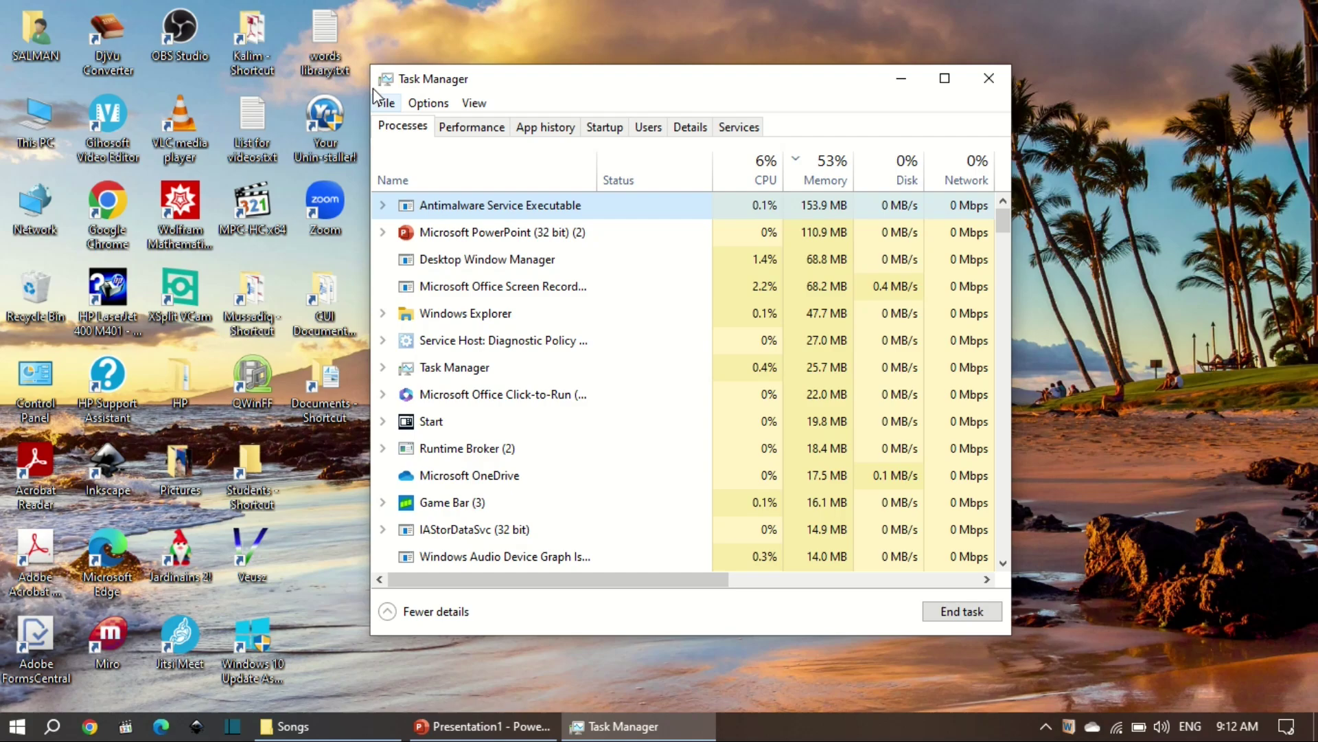
click(473, 127)
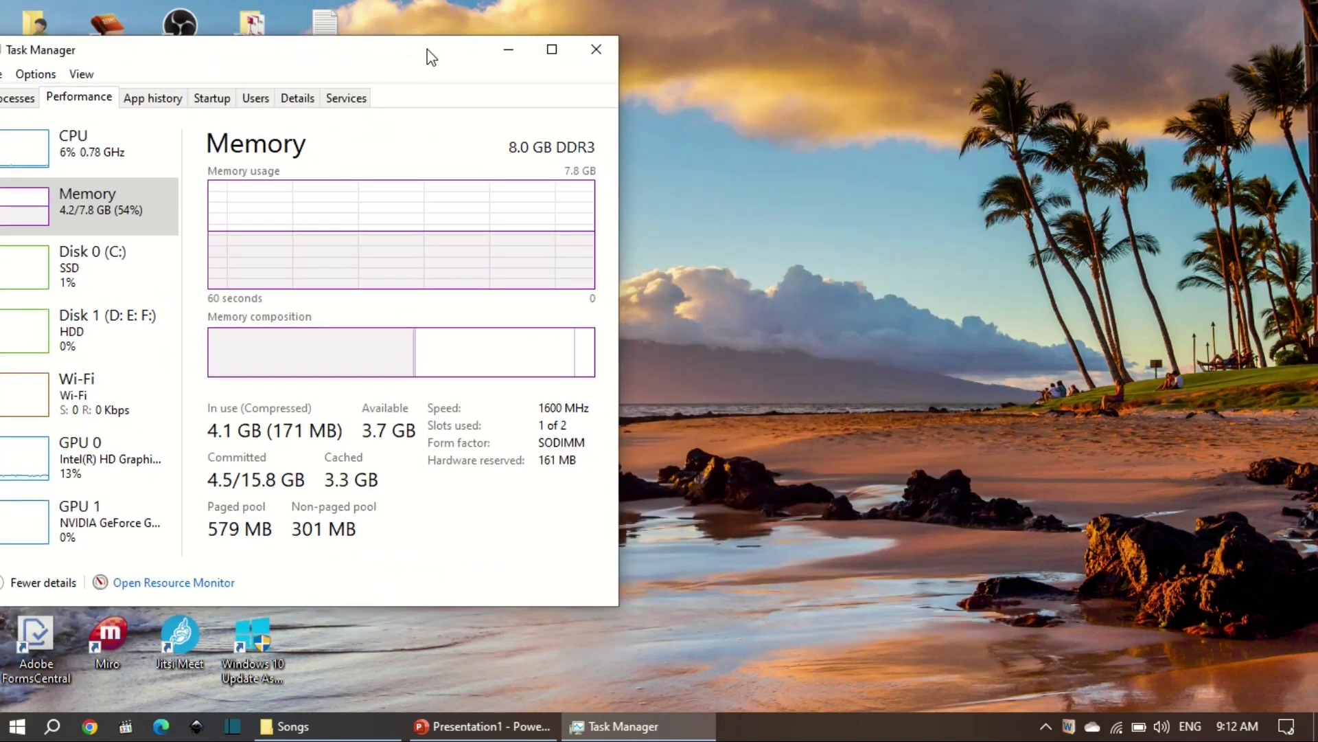
drag(825, 85, 466, 71)
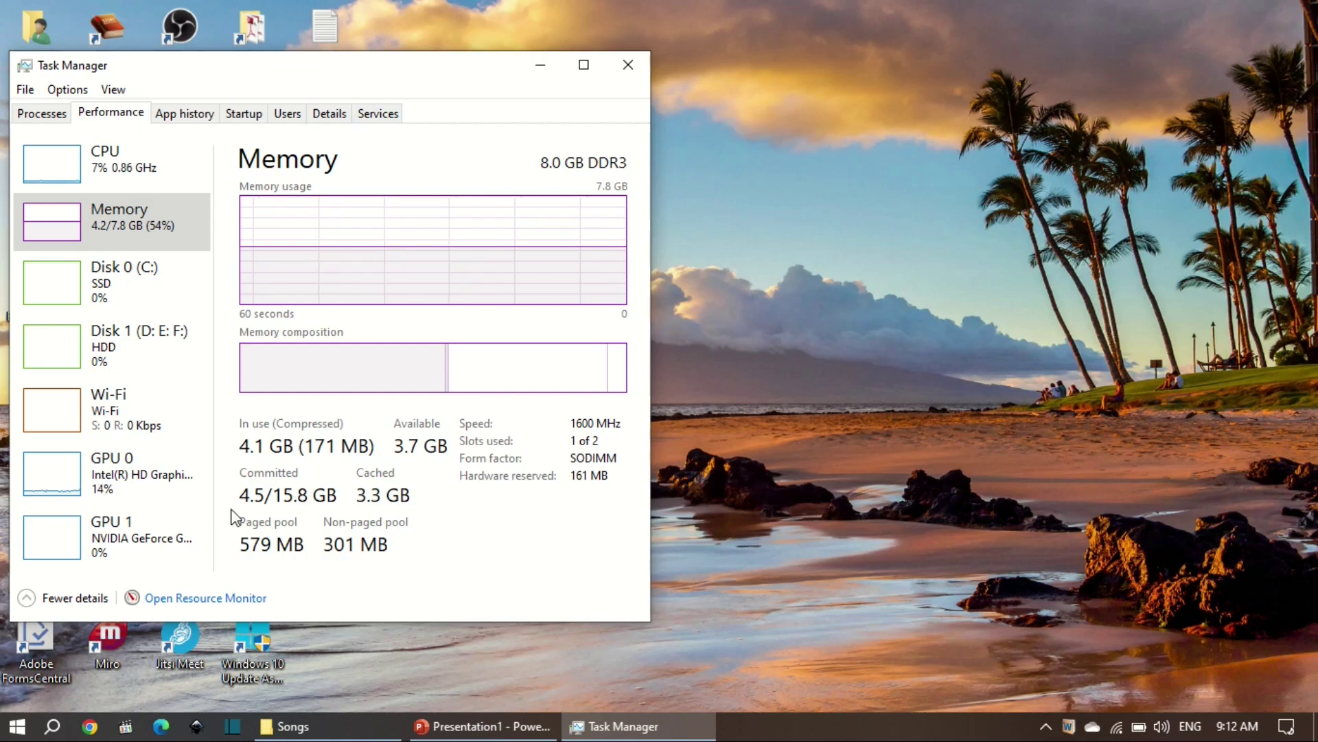
click(90, 727)
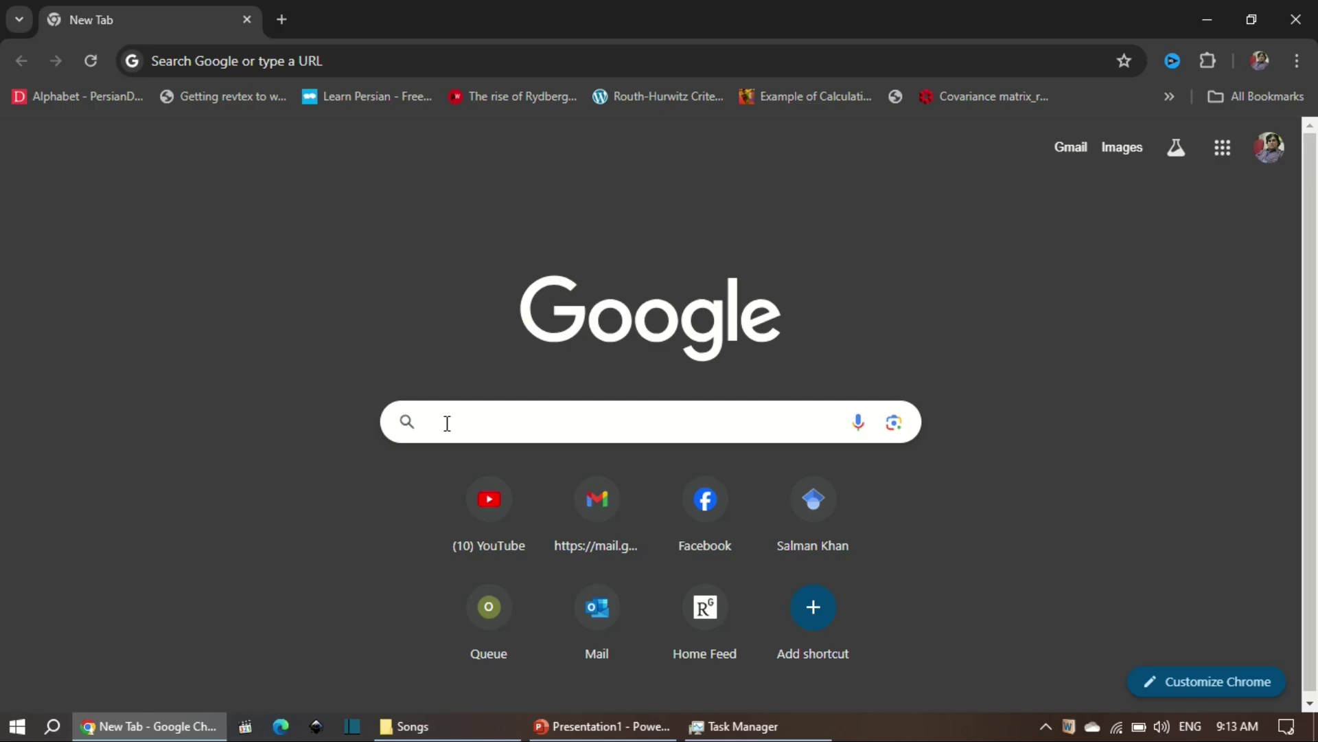
text(rammap download)
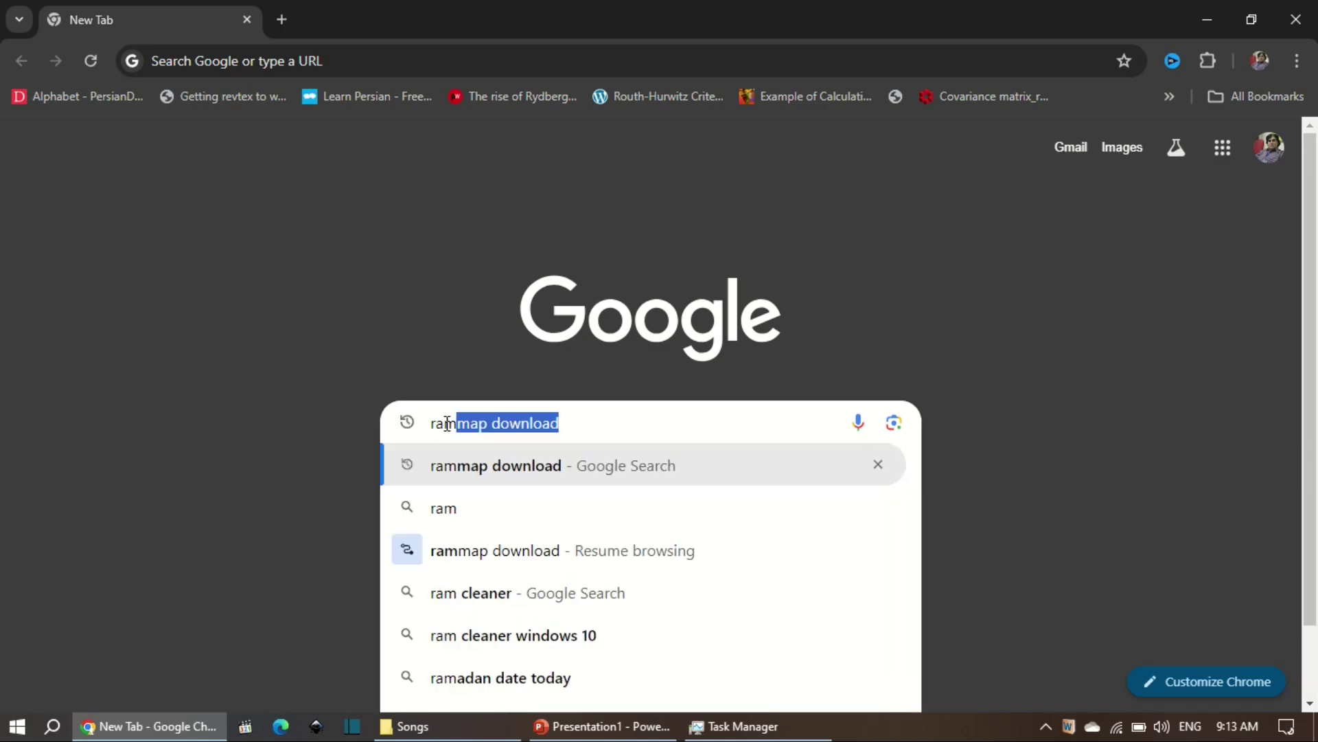
Search for RAMMap download and open the 'RAMMap - Sysinternals' result in a new tab.
key(Return)
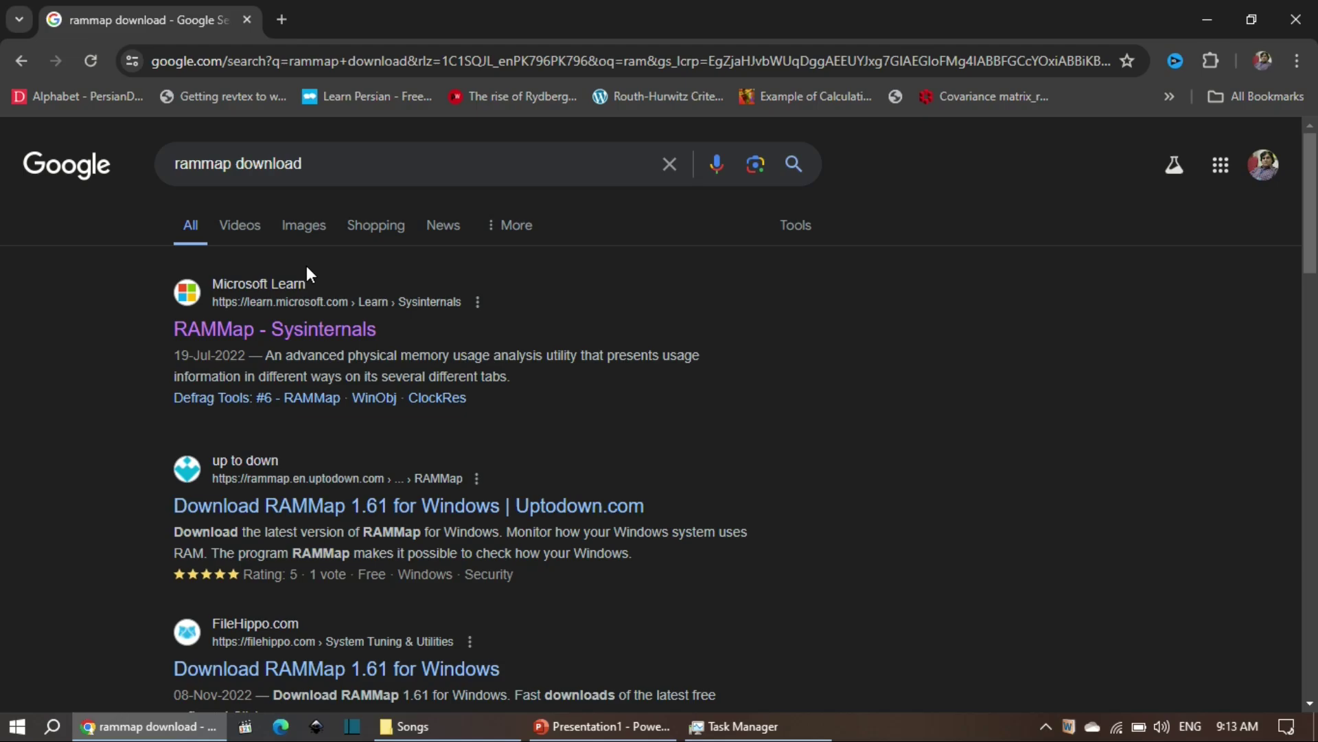
right_click(270, 331)
click(321, 351)
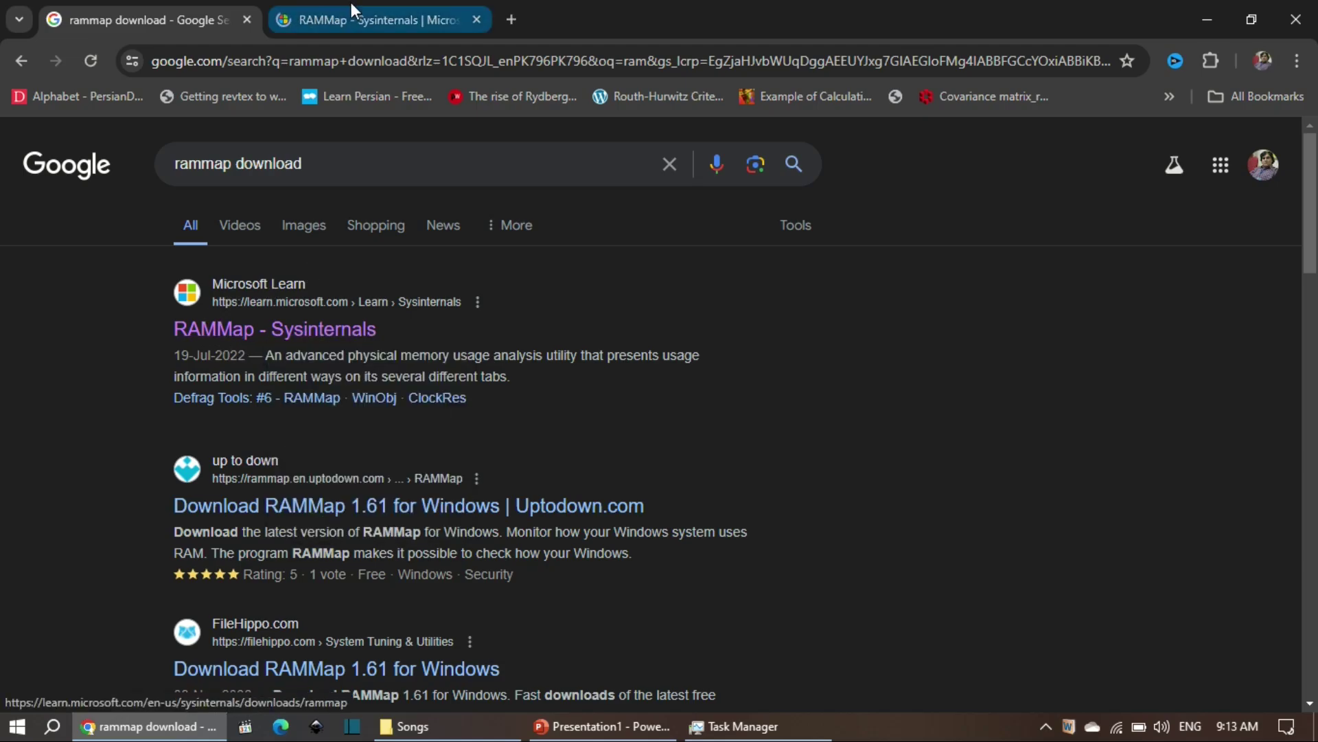
click(362, 20)
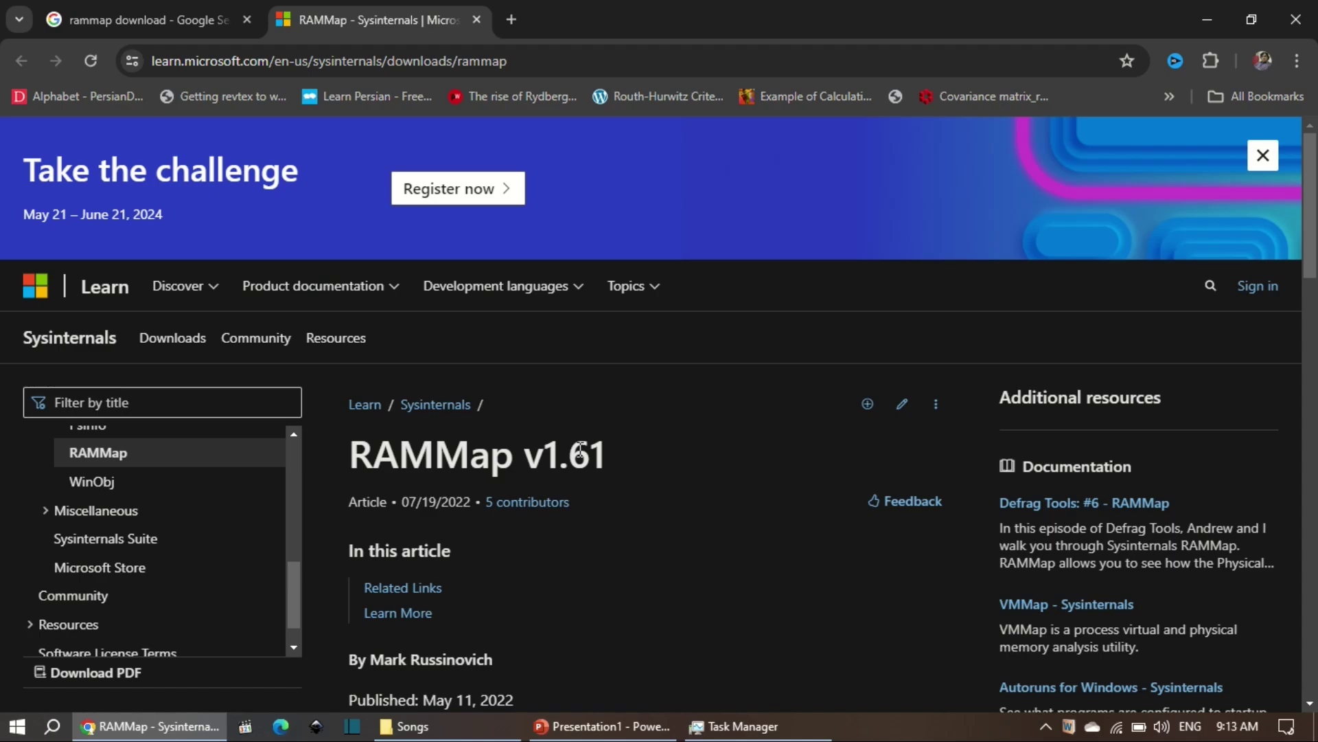
scroll(669, 448, down, 3)
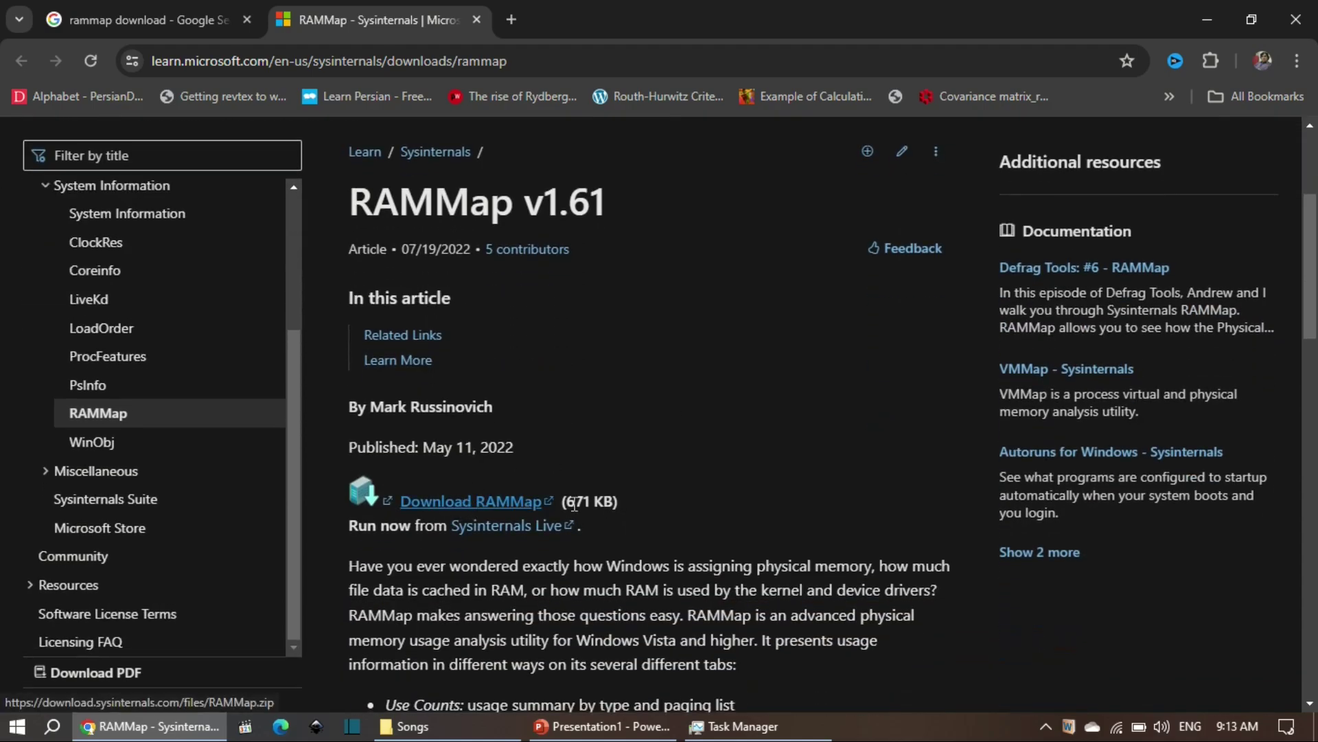
Start the RAMMap download and browse the save location to F:\Softwares.
click(466, 502)
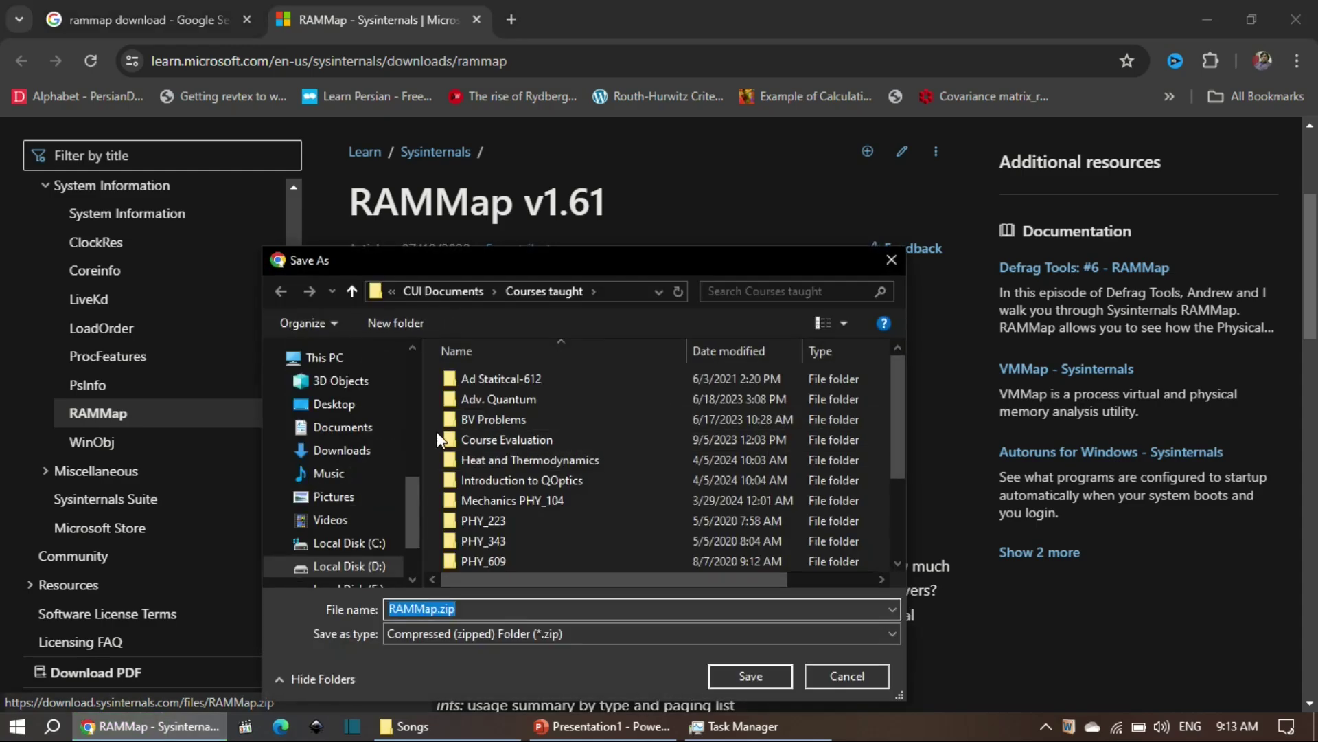
drag(413, 494, 414, 528)
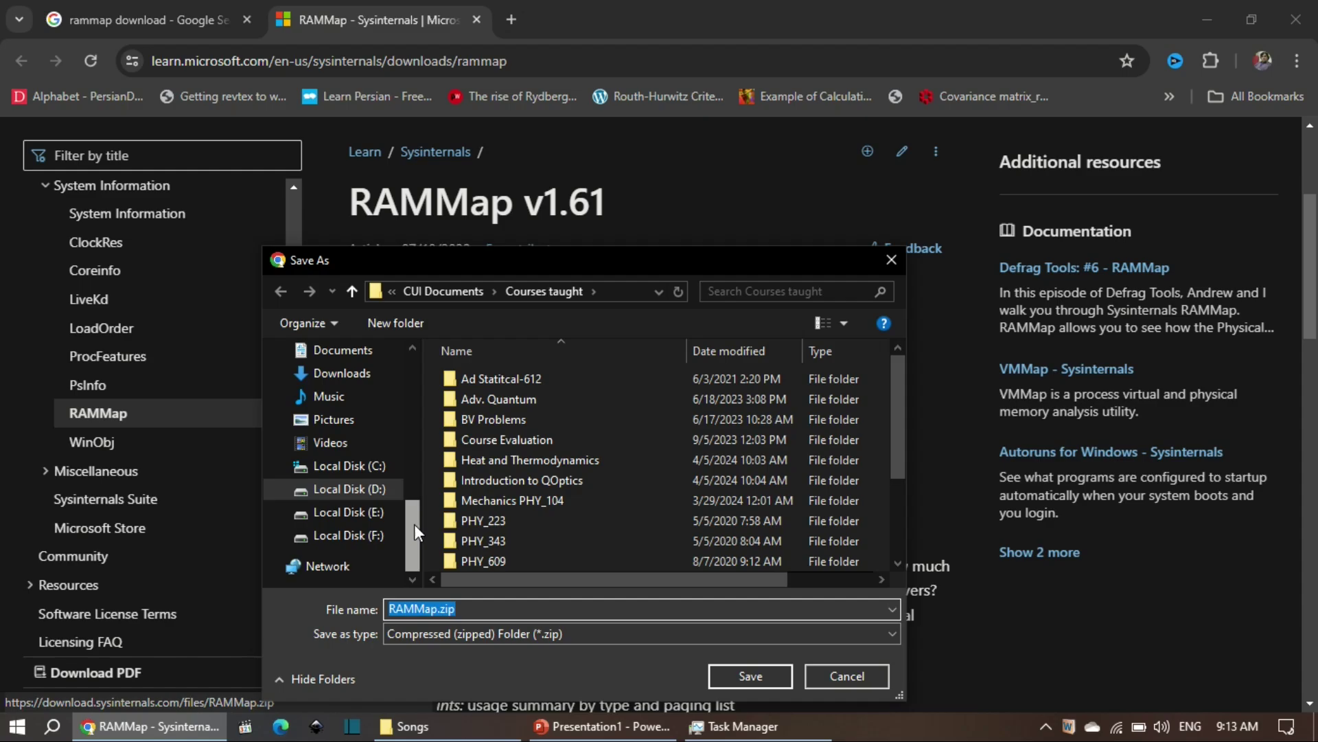
click(349, 535)
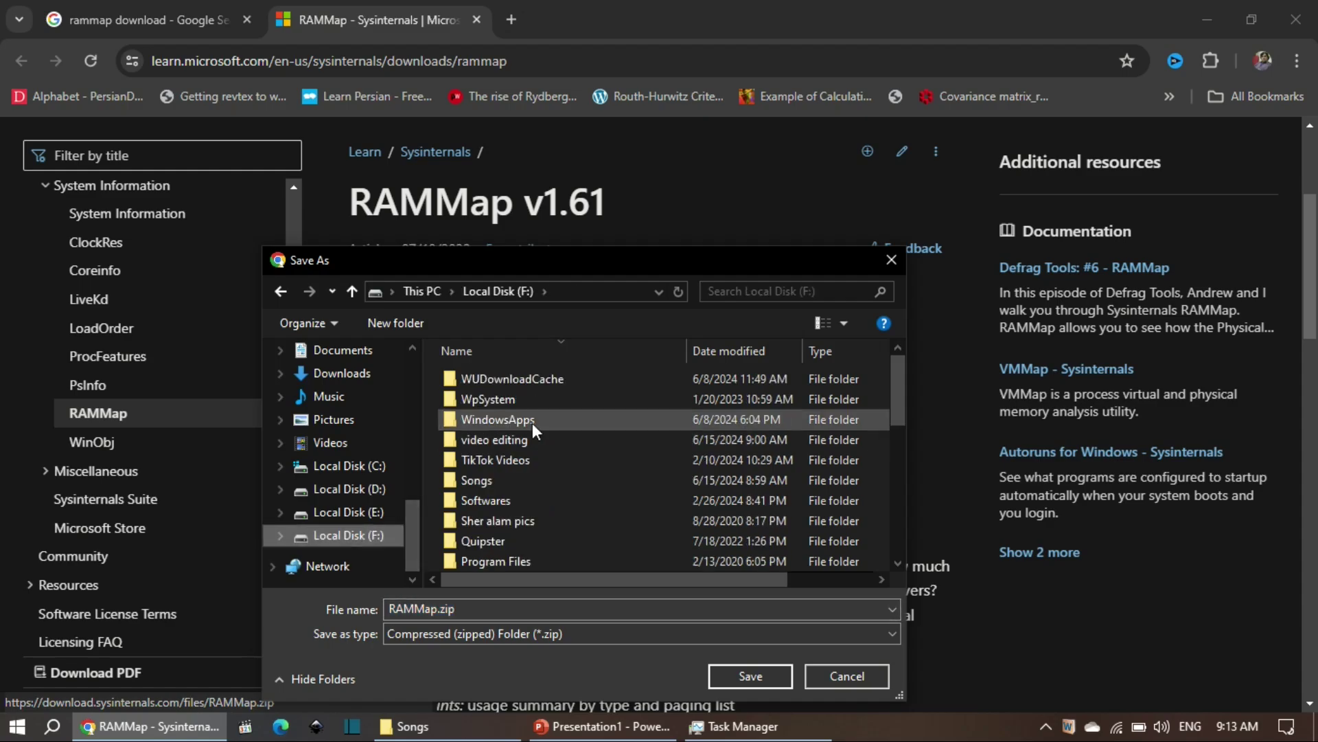
double_click(499, 501)
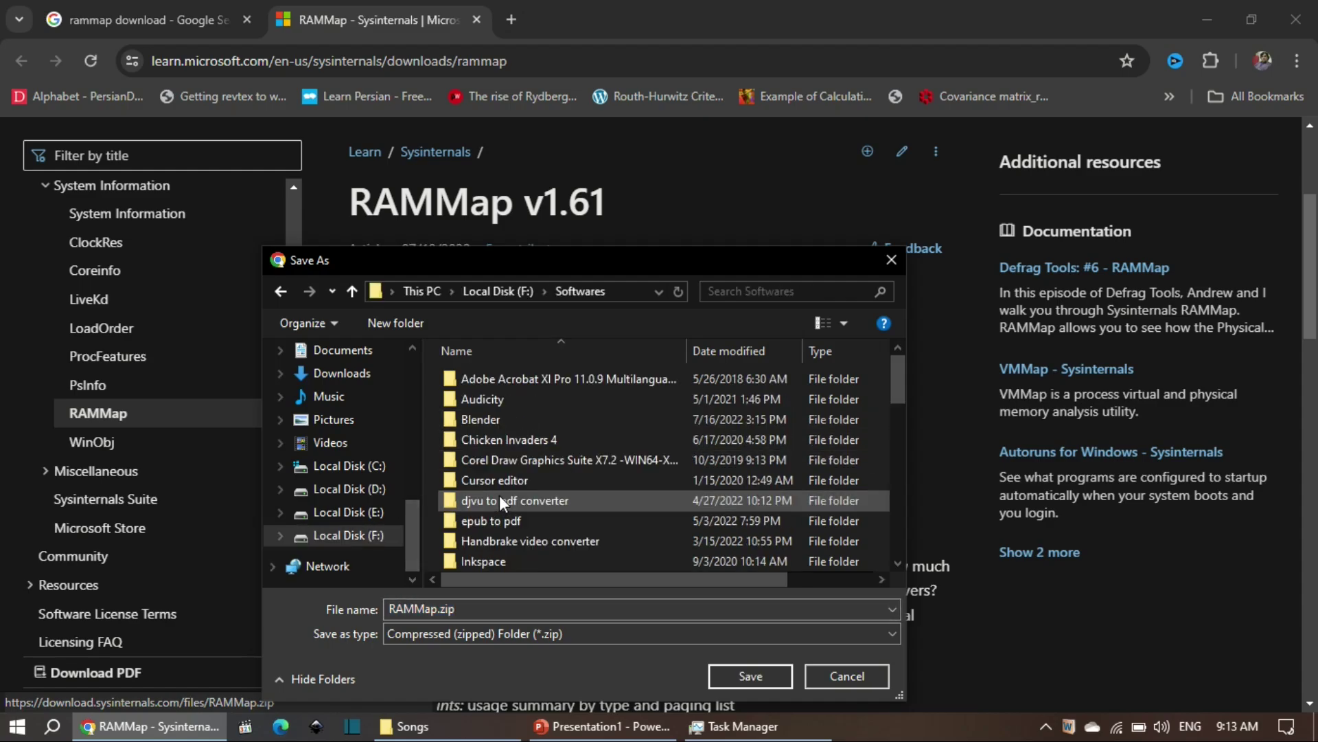
Create a new Rammap folder in Softwares and save RAMMap.zip into it.
right_click(597, 523)
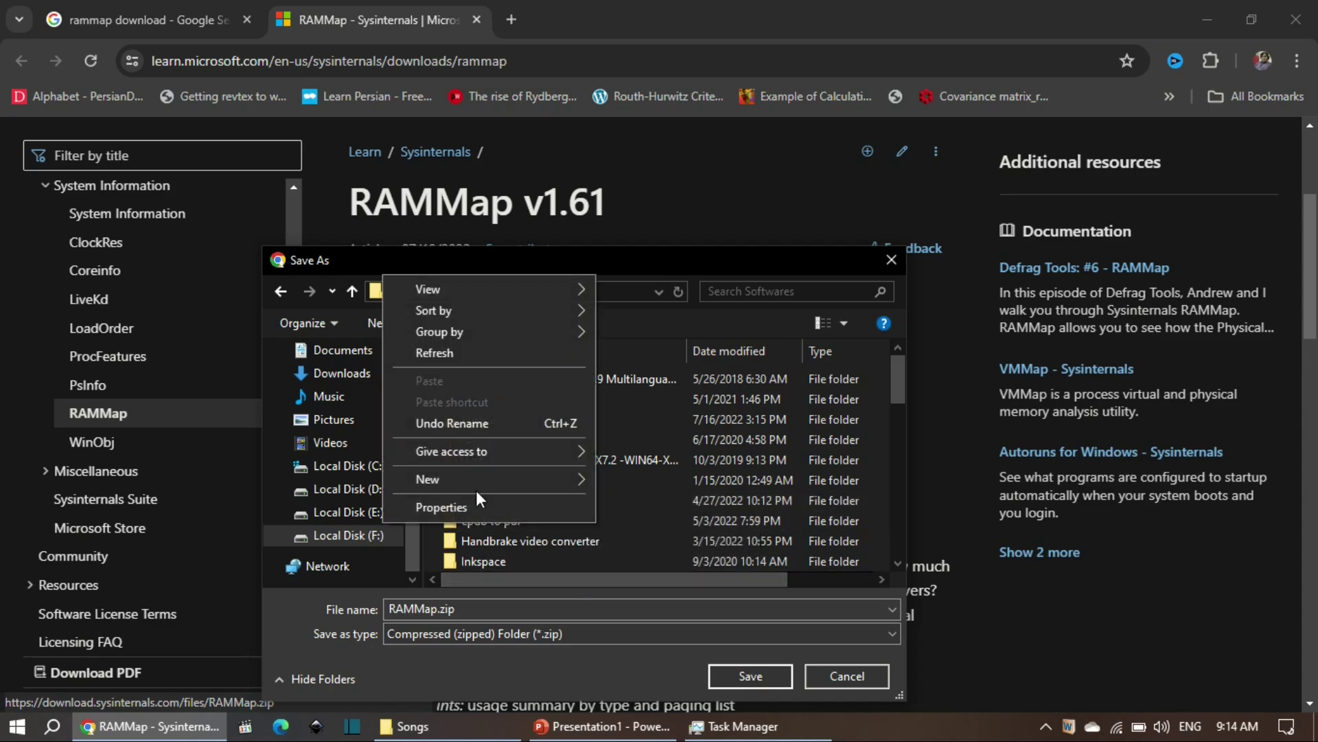
mouse_move(427, 478)
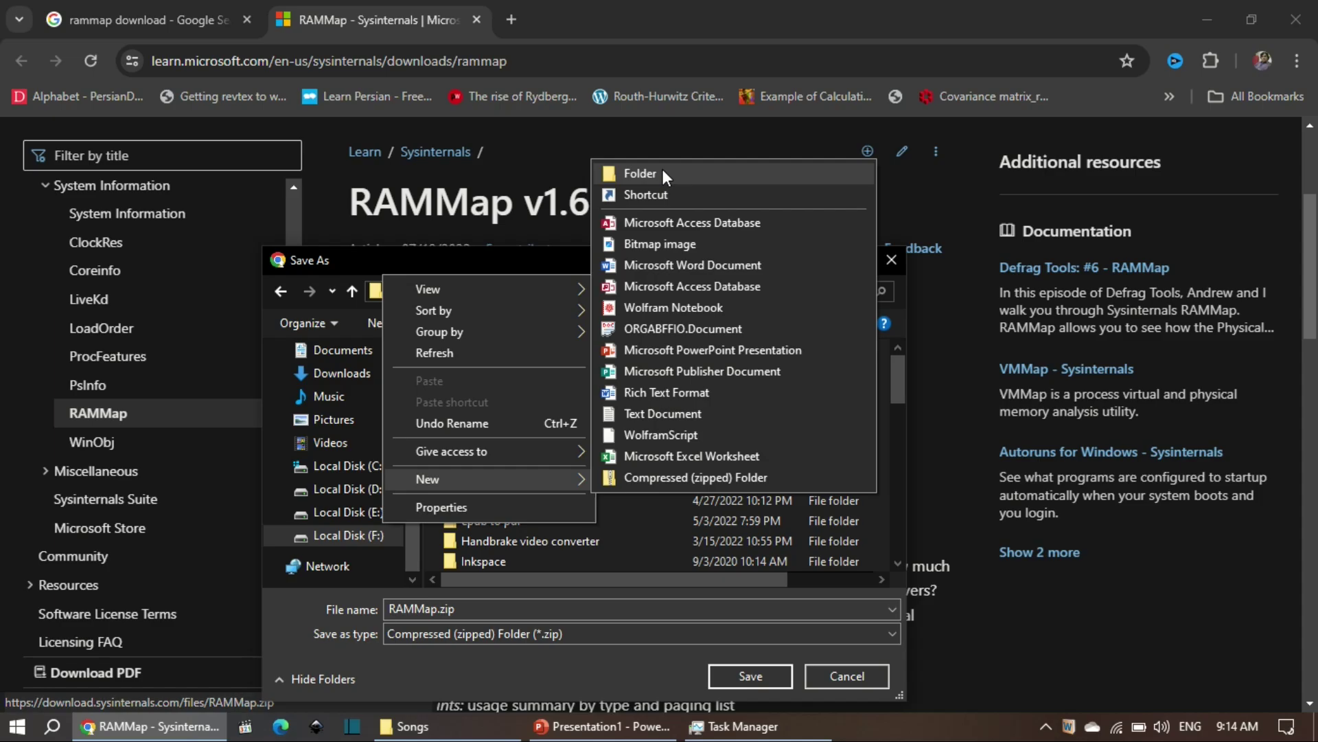
click(662, 173)
text(Rammap)
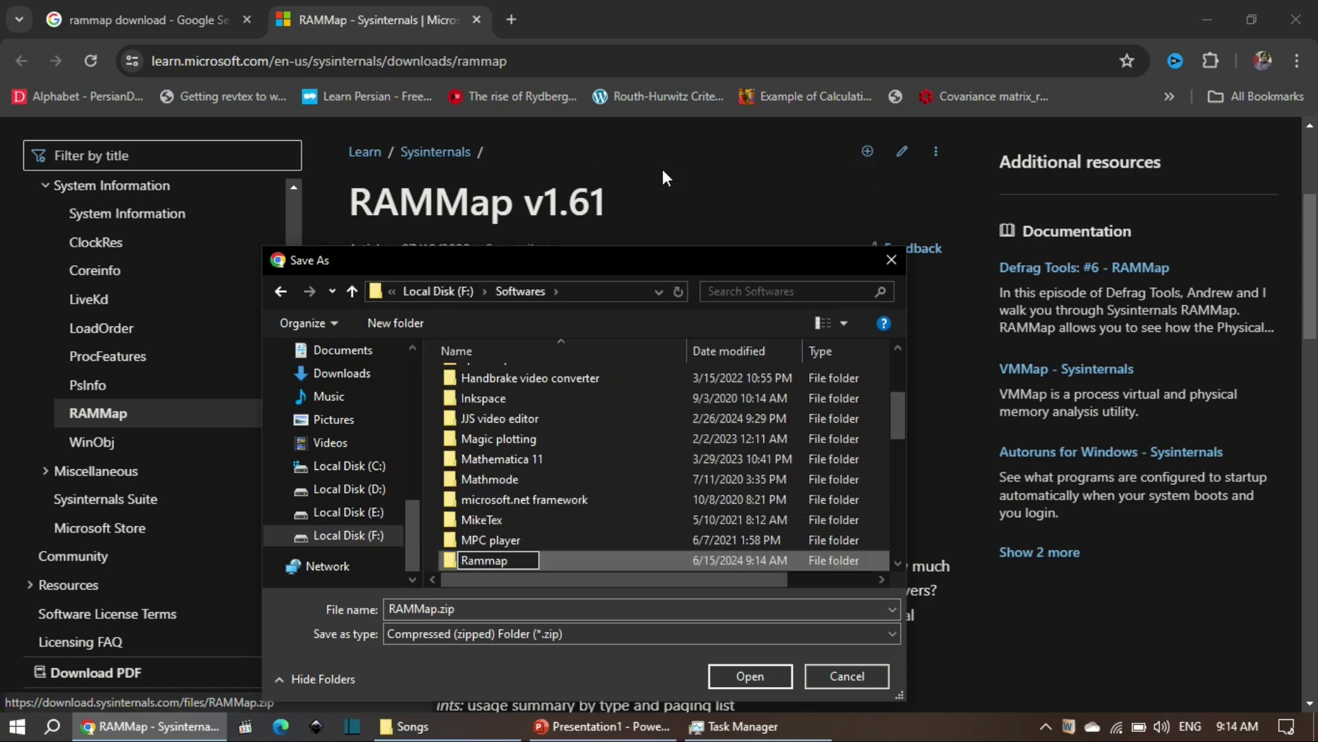
key(Return)
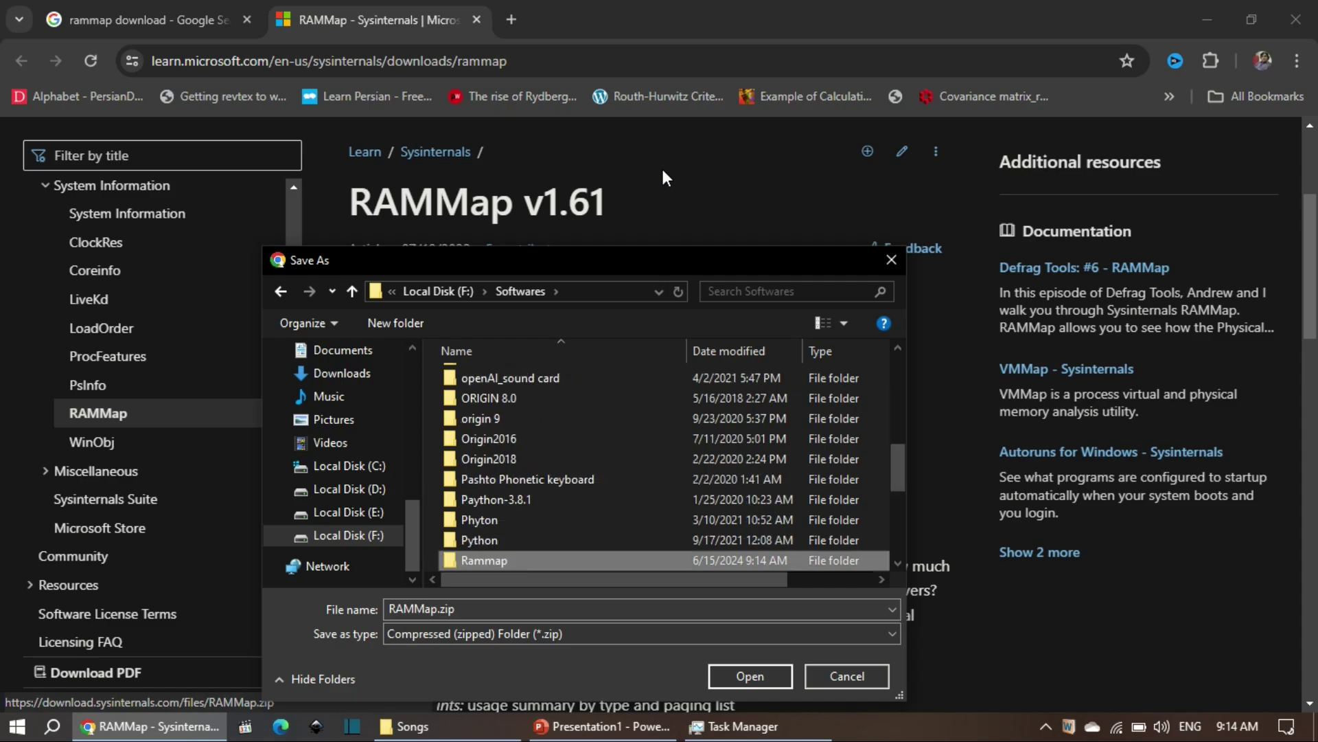
key(Return)
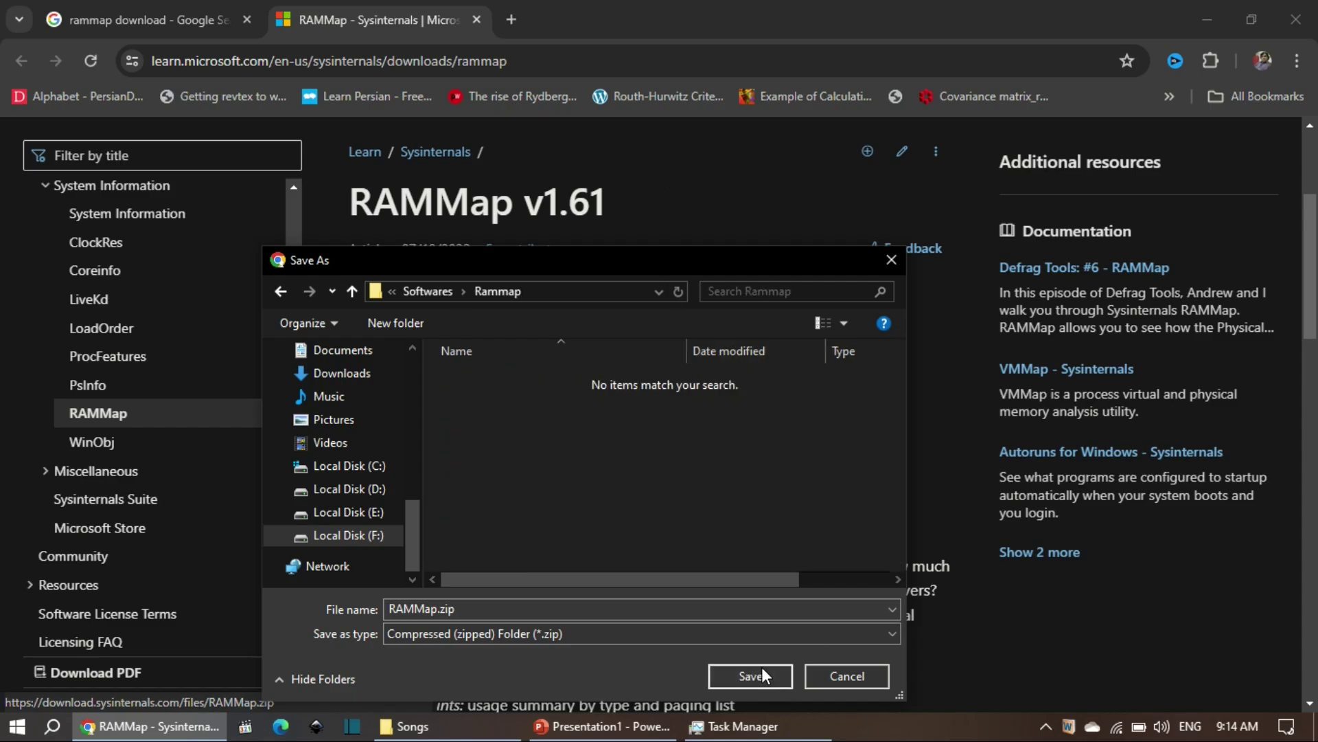
click(751, 677)
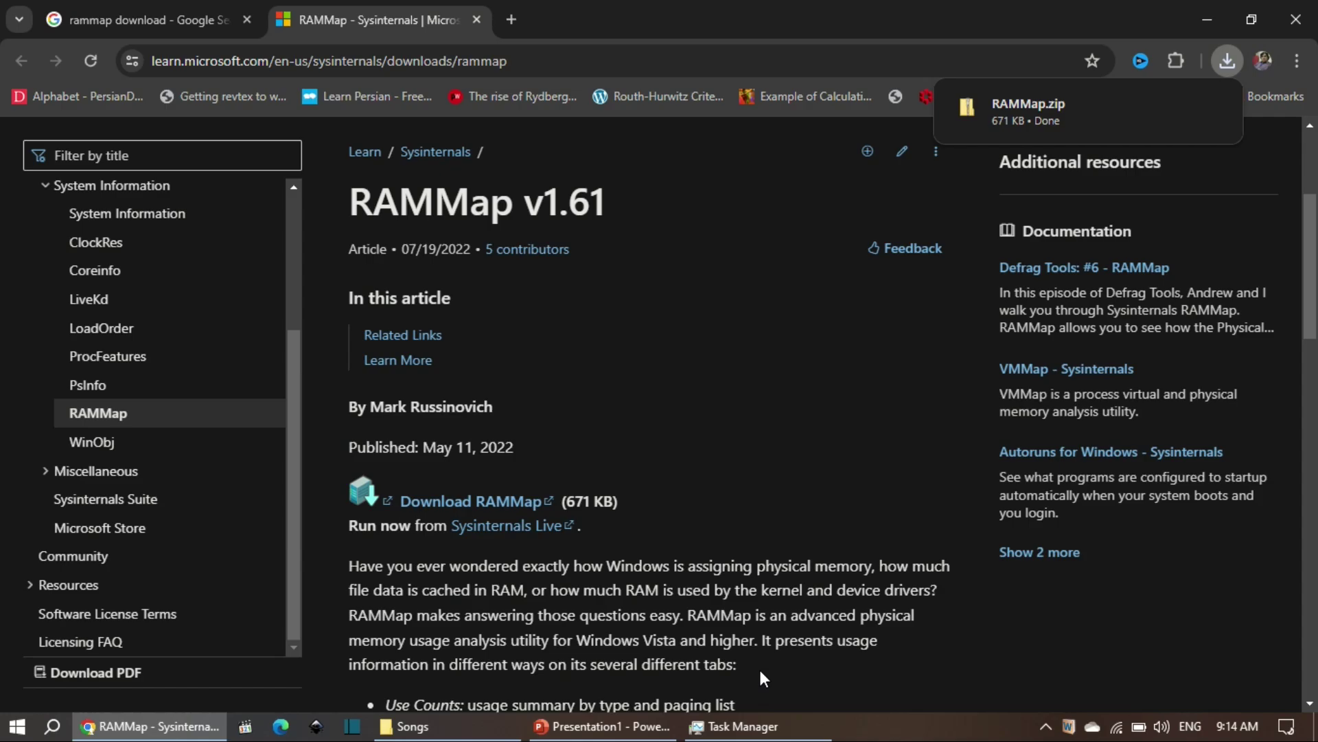
mouse_move(1030, 112)
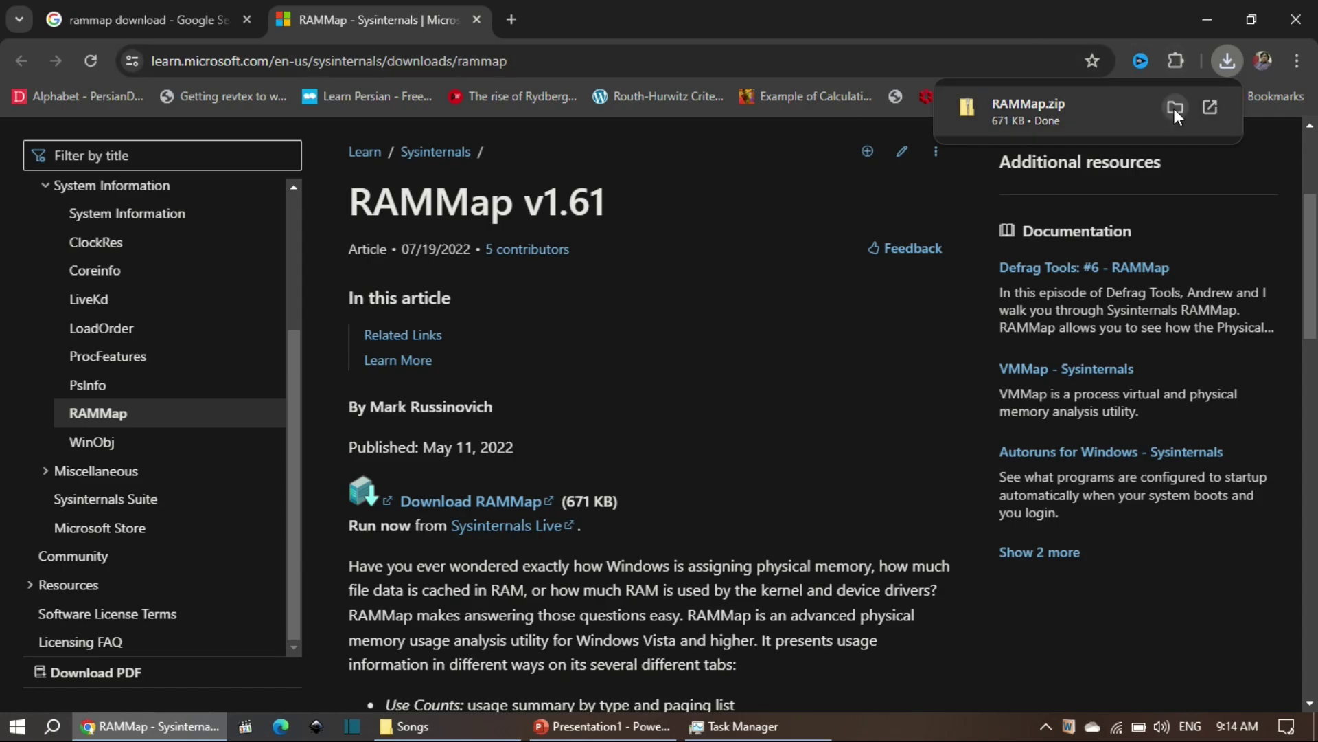
Locate RAMMap.zip in its folder and extract it with 7-Zip into a RAMMap folder.
click(1175, 110)
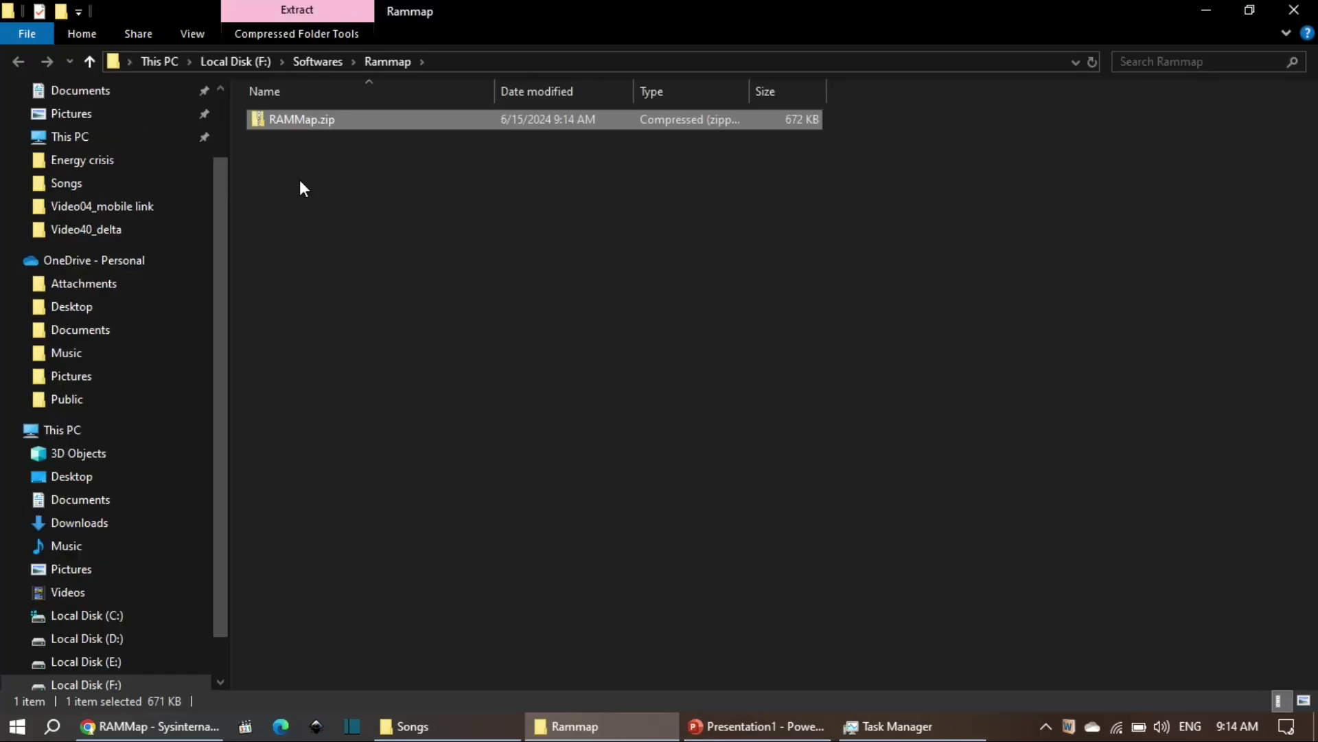
click(296, 123)
right_click(295, 122)
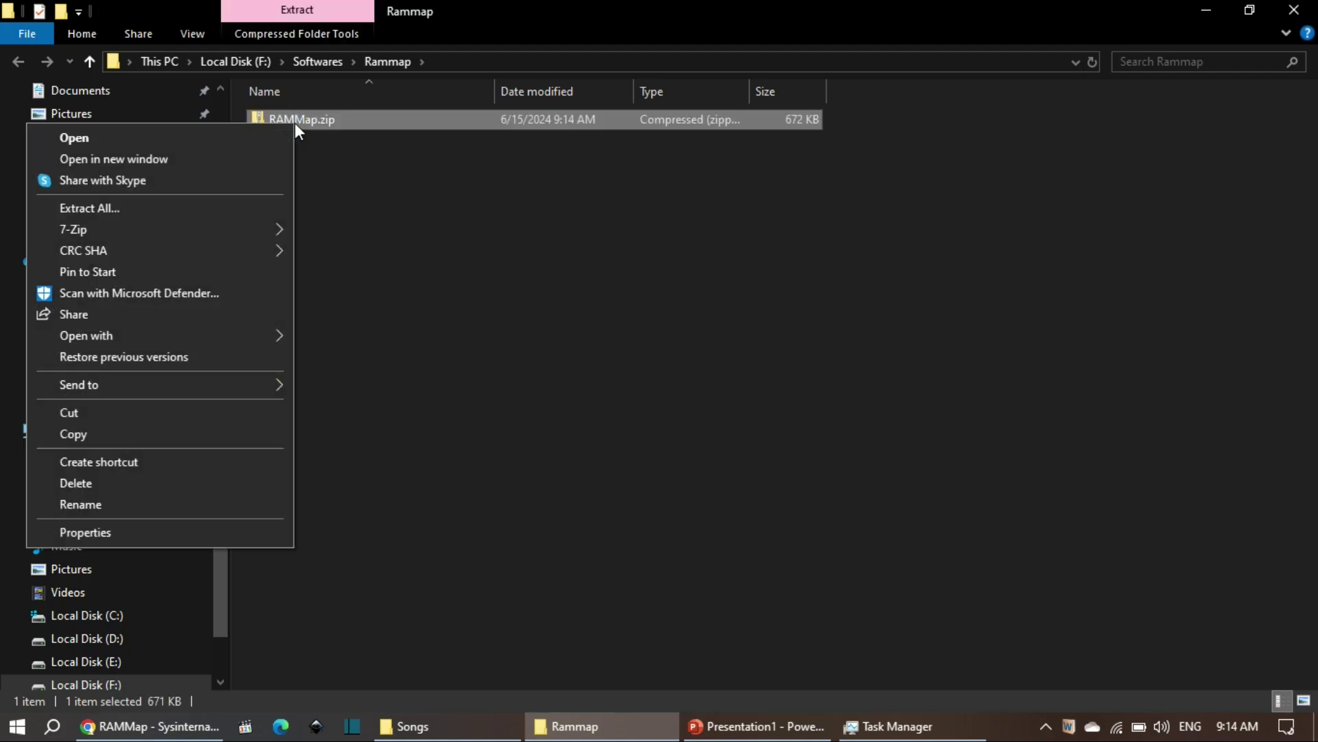
mouse_move(154, 230)
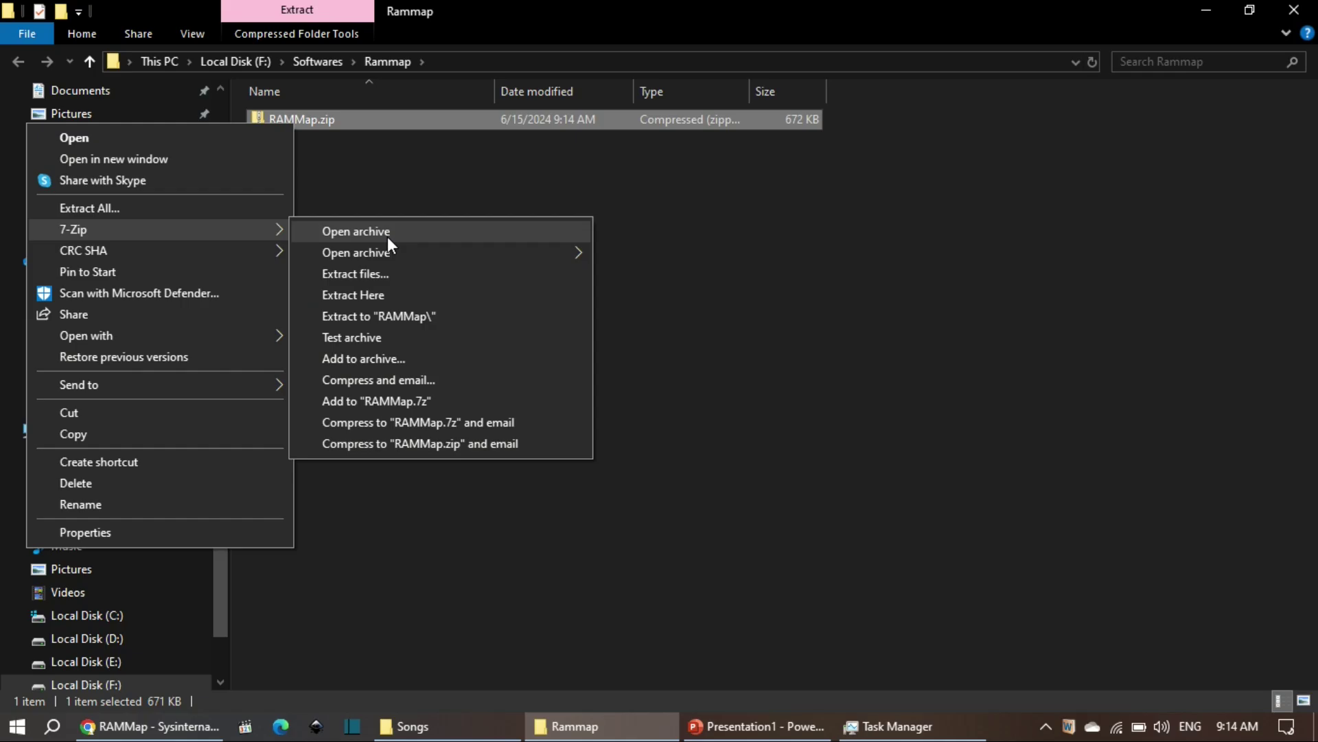
click(375, 277)
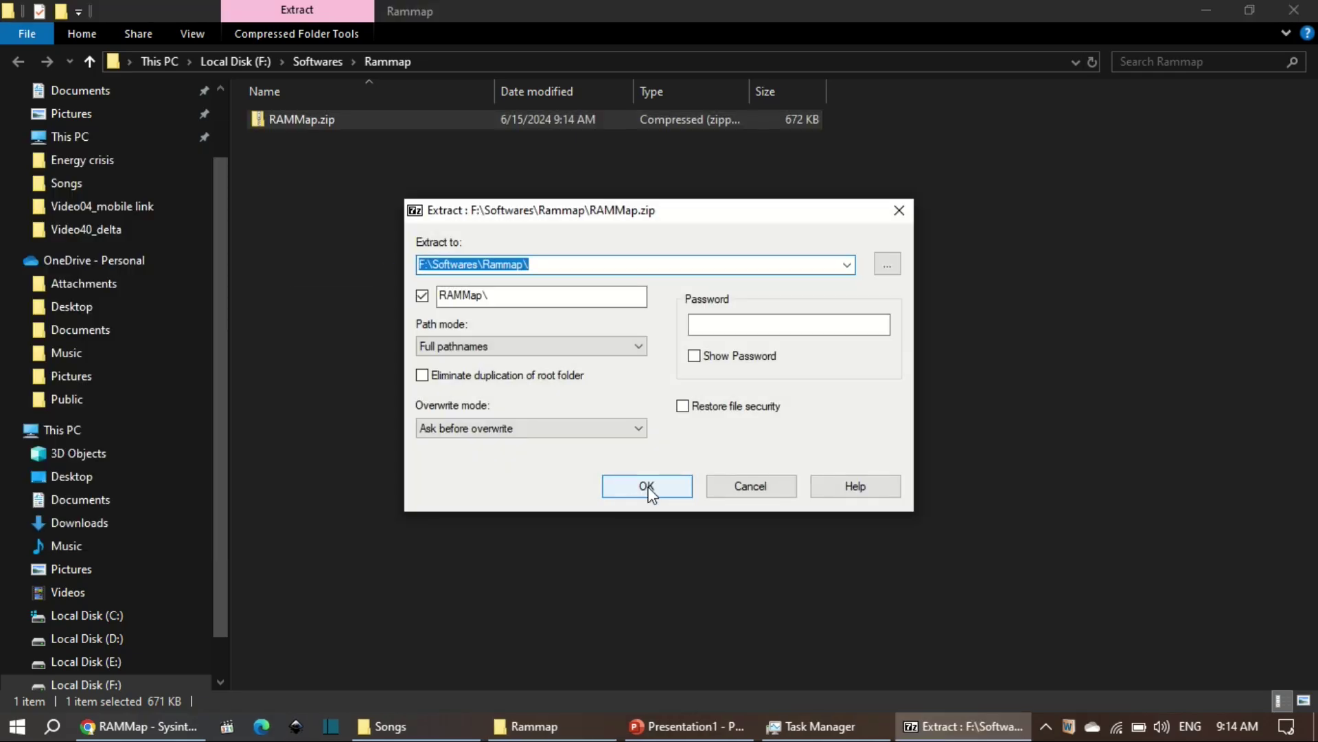
click(648, 487)
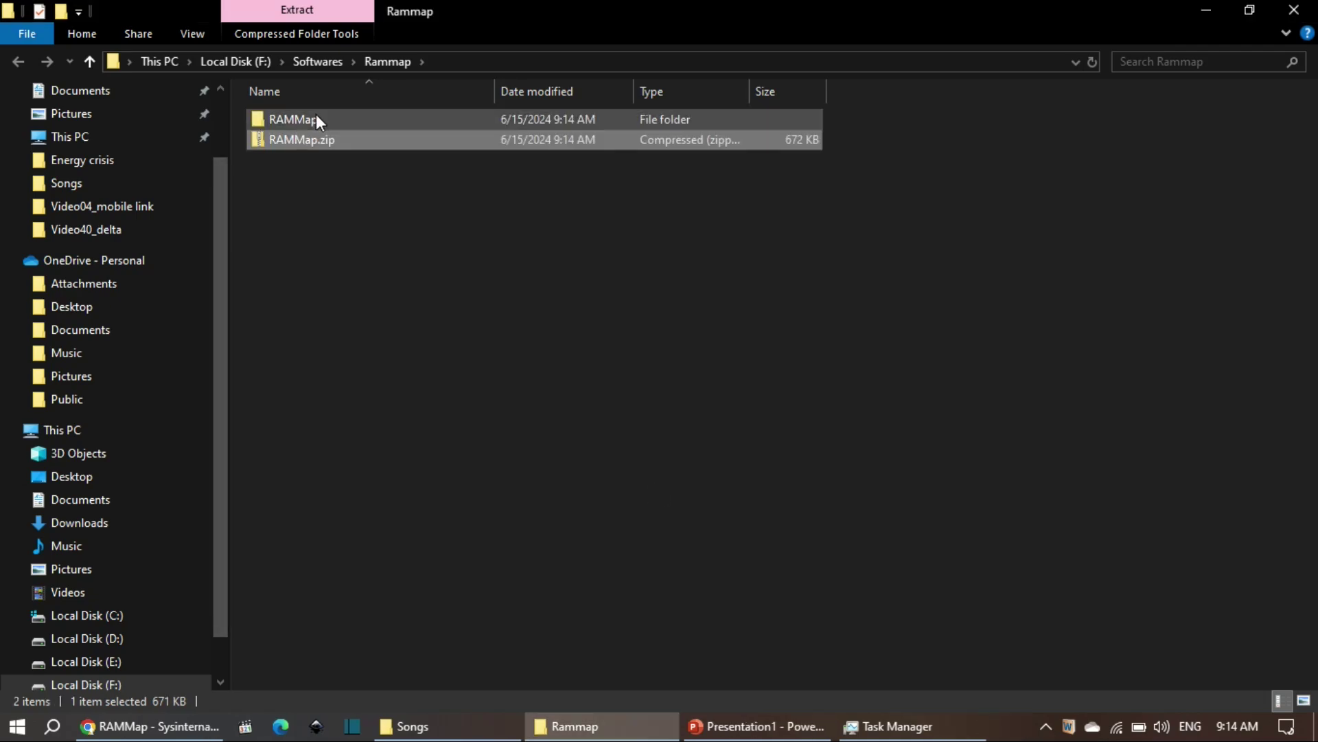
Run RAMMap.exe from the extracted folder, accept its license, and move its window right.
double_click(316, 120)
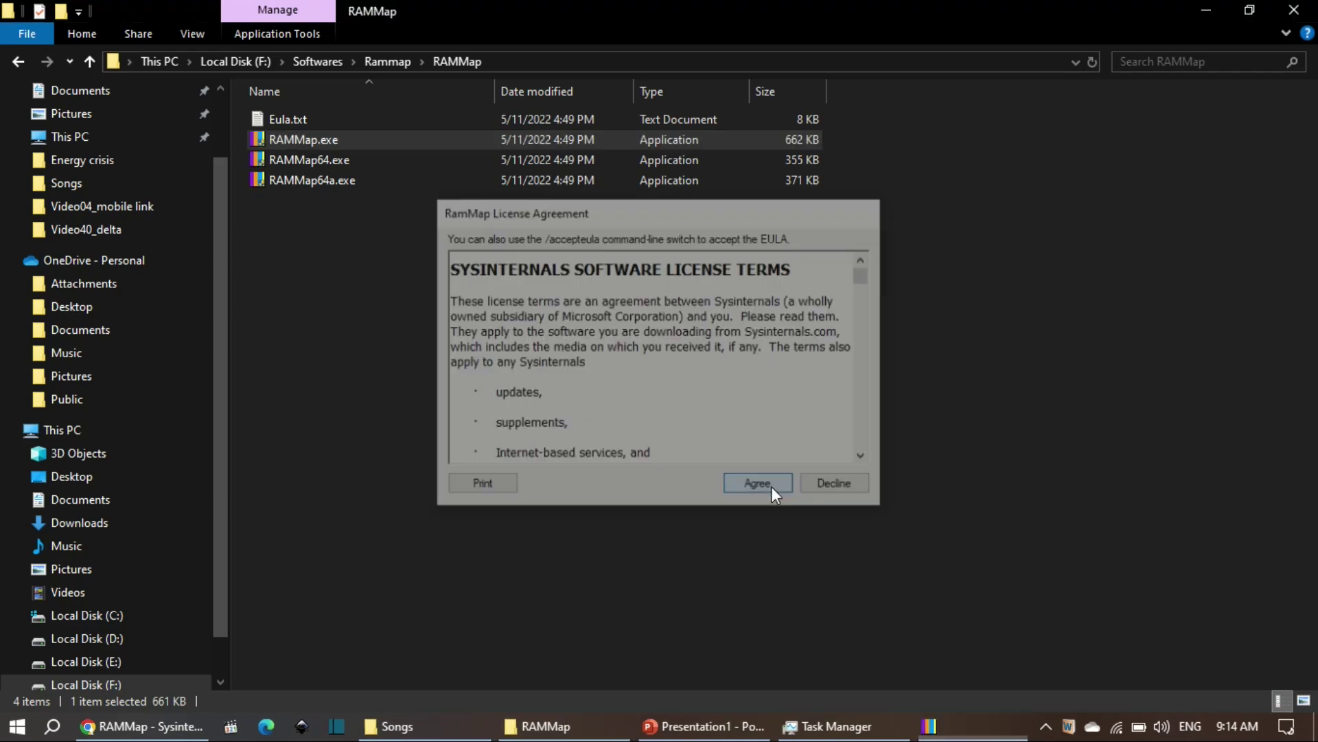
click(760, 486)
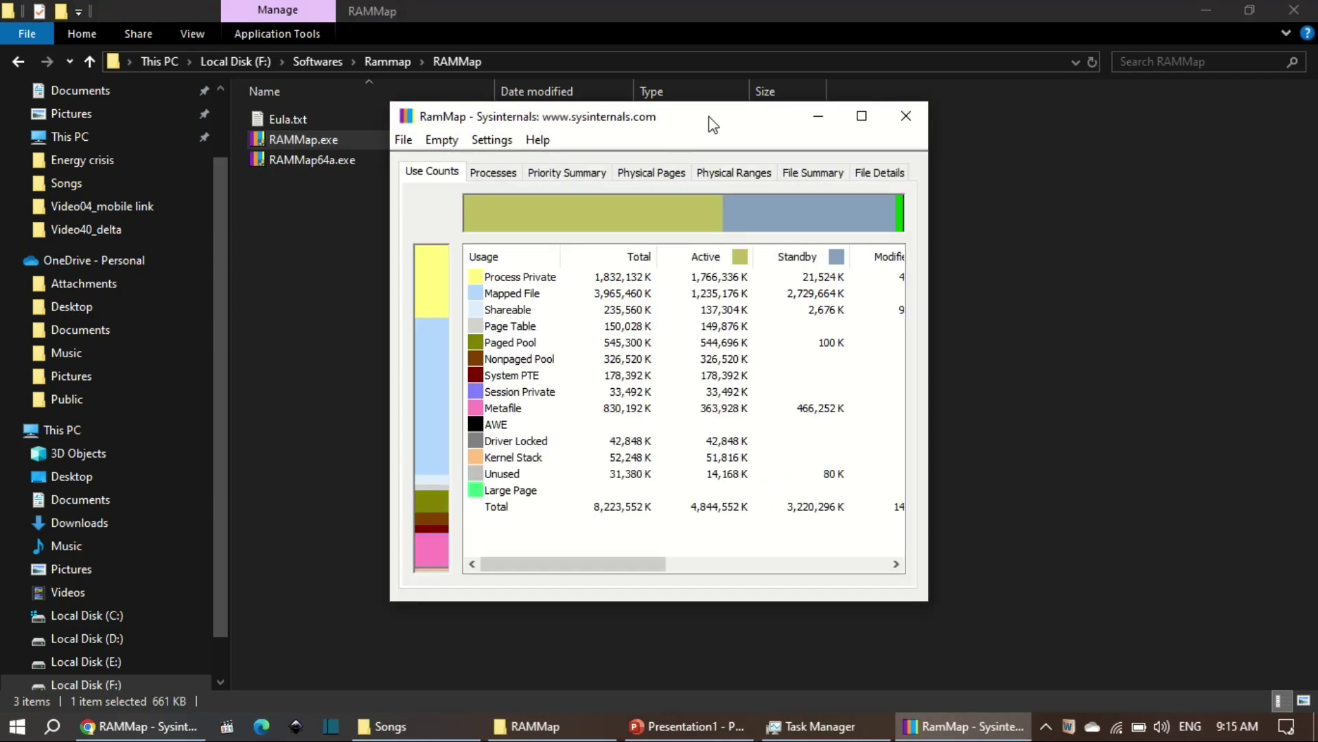
drag(711, 118, 1059, 122)
click(570, 269)
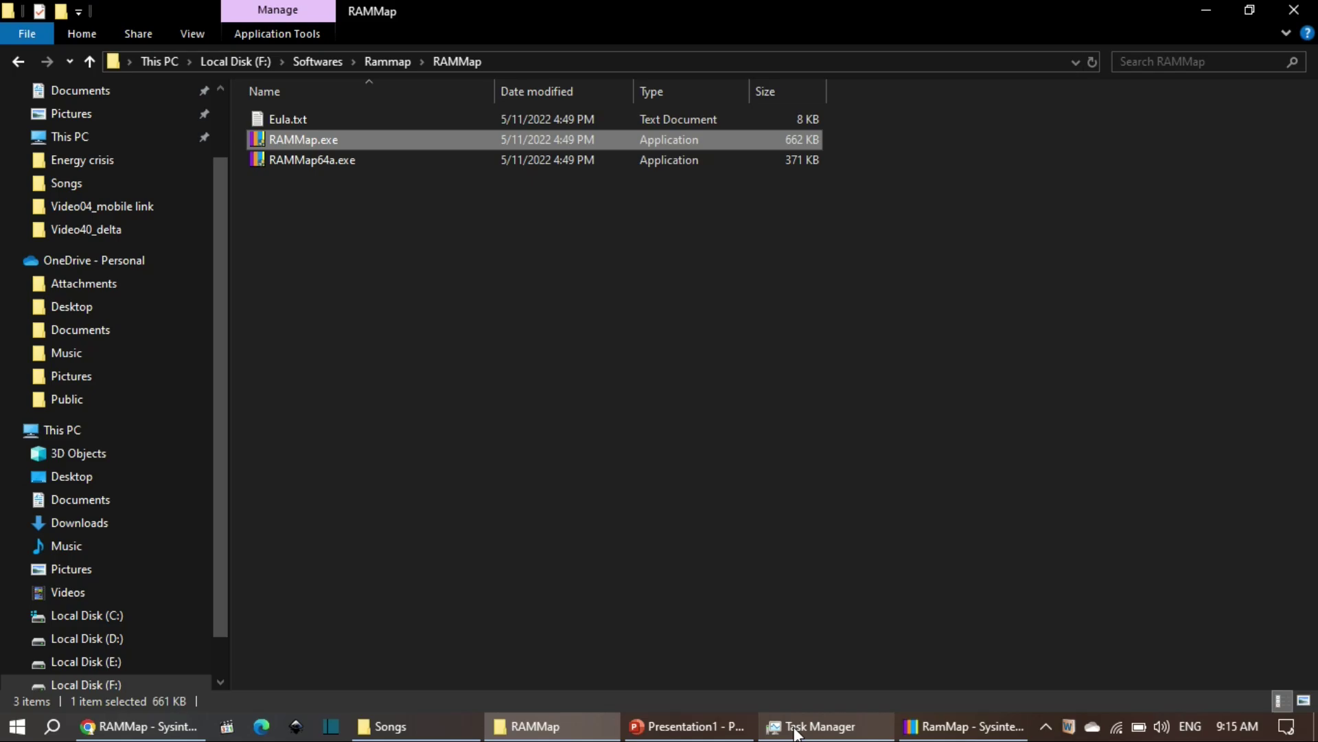
Show Task Manager's Memory view (3.0 GB cached) beside RAMMap's Processes tab.
click(804, 727)
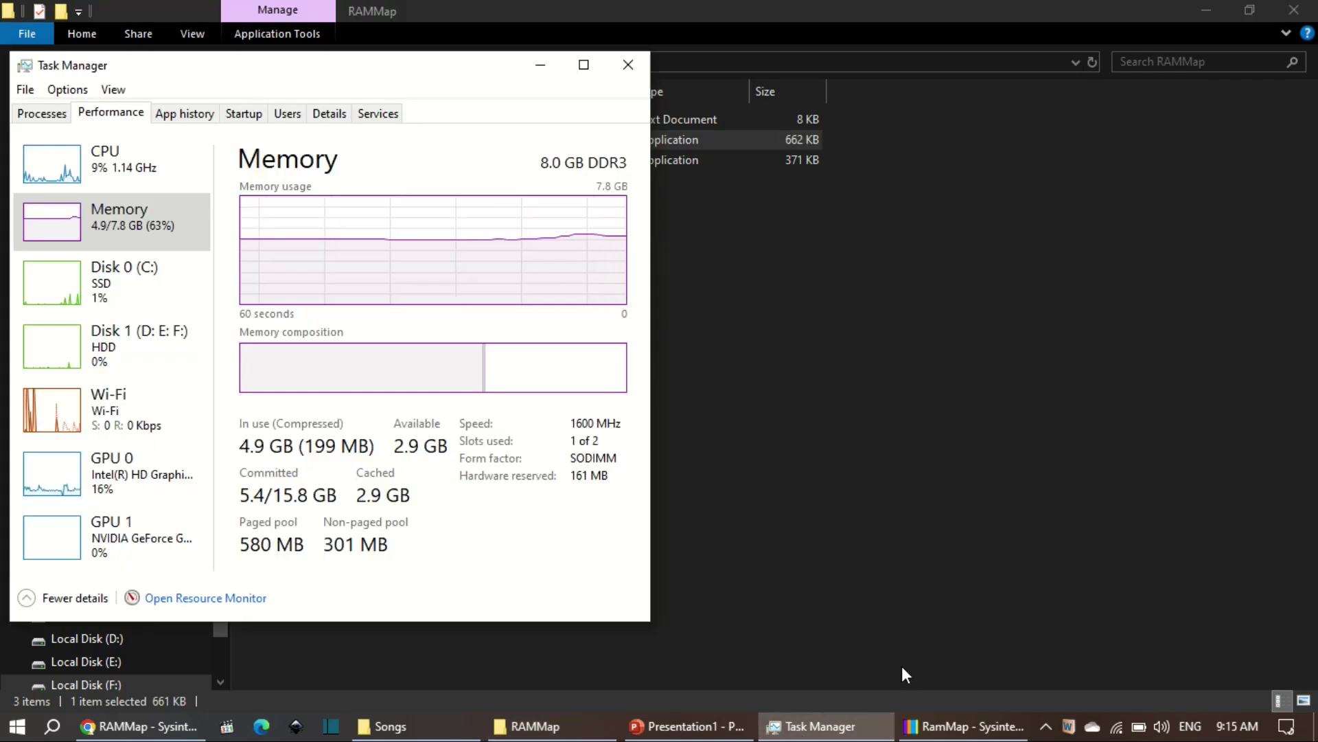
click(966, 726)
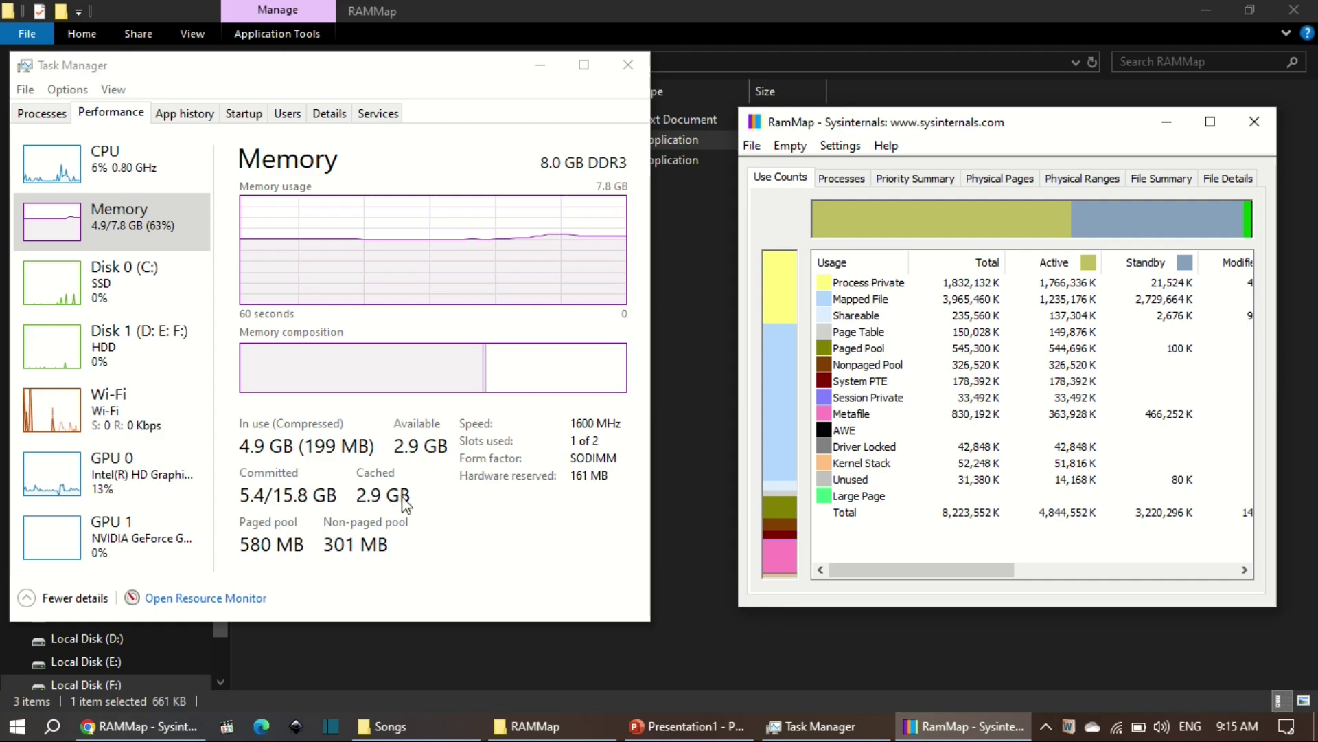
click(844, 178)
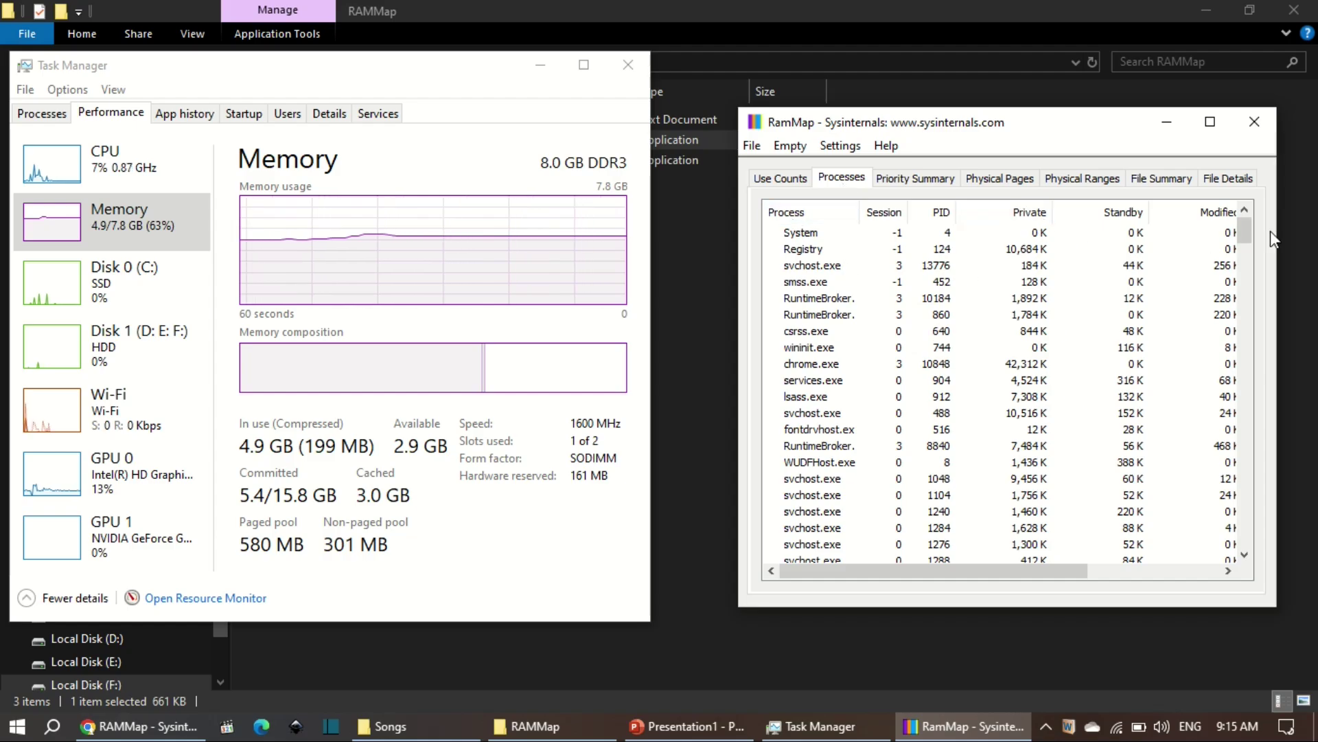
mouse_move(1249, 233)
mouse_down()
mouse_move(1265, 345)
mouse_move(1260, 211)
mouse_up()
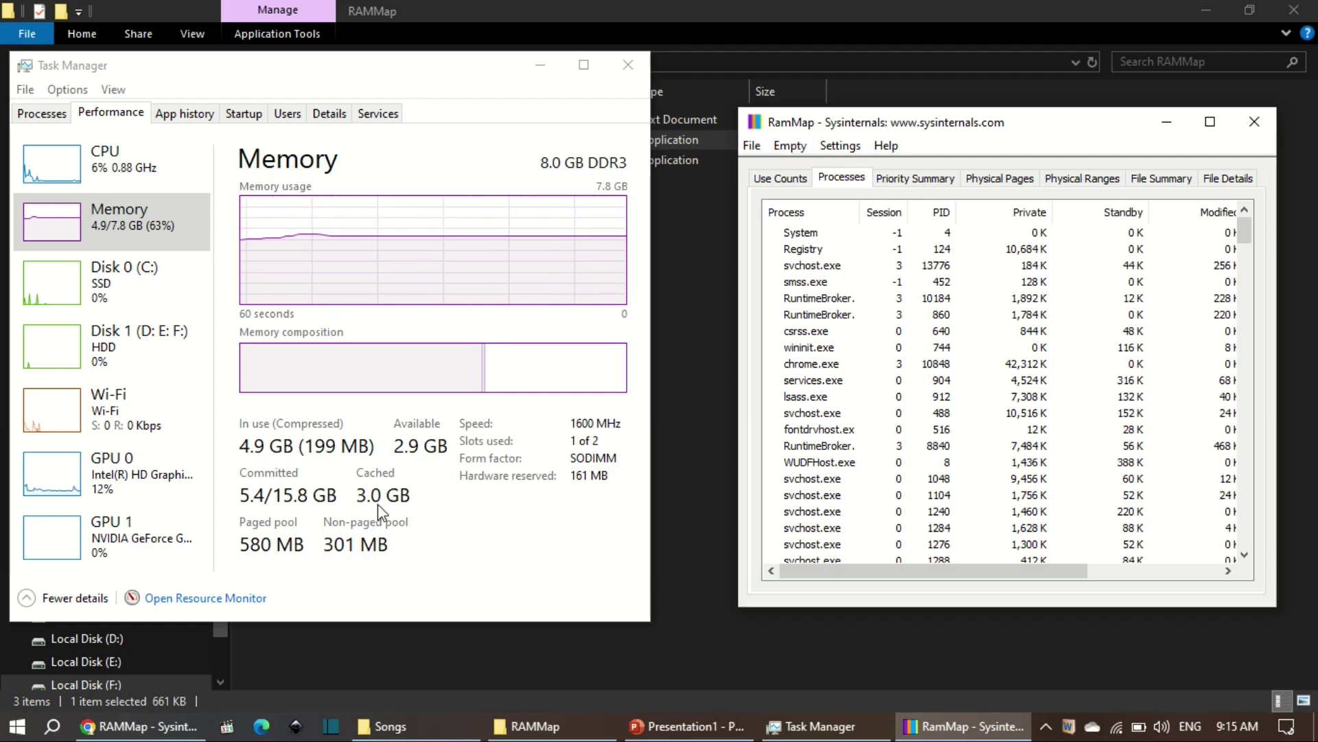
Run RAMMap's Empty Standby List, dropping Task Manager's Cached from 3.0 GB to 1.6 GB.
click(789, 146)
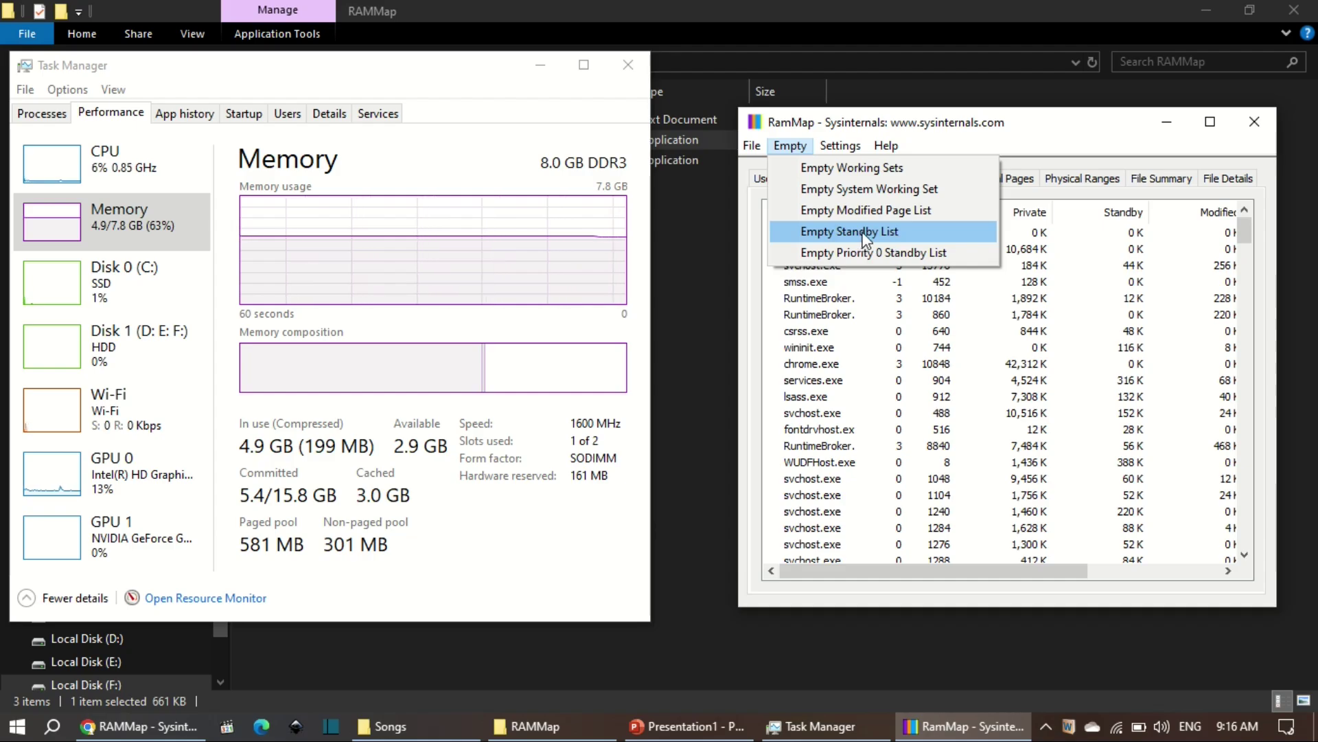
click(865, 235)
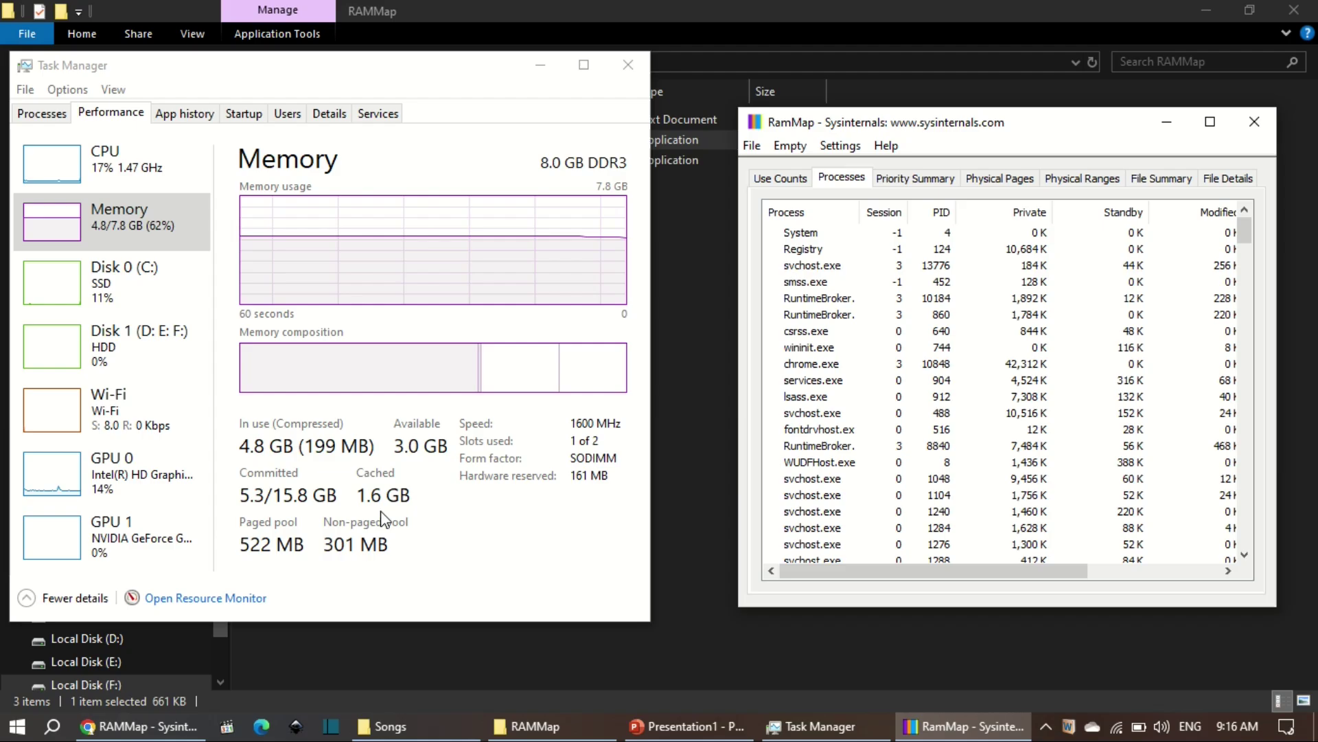